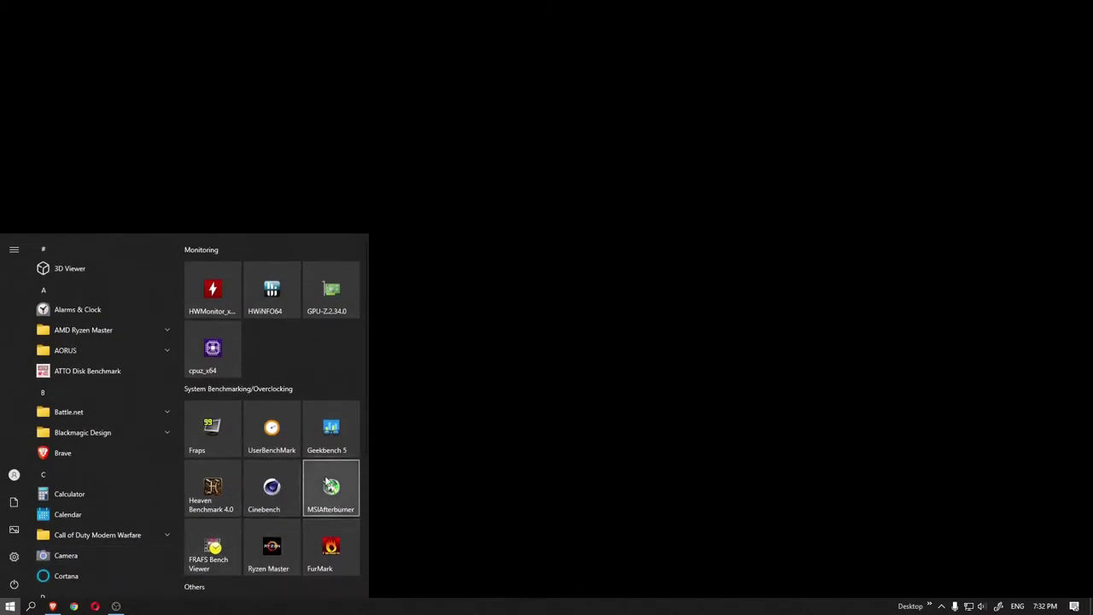
Launch MSI Afterburner, move it to the right side, and open HWiNFO64 beside it
click(333, 493)
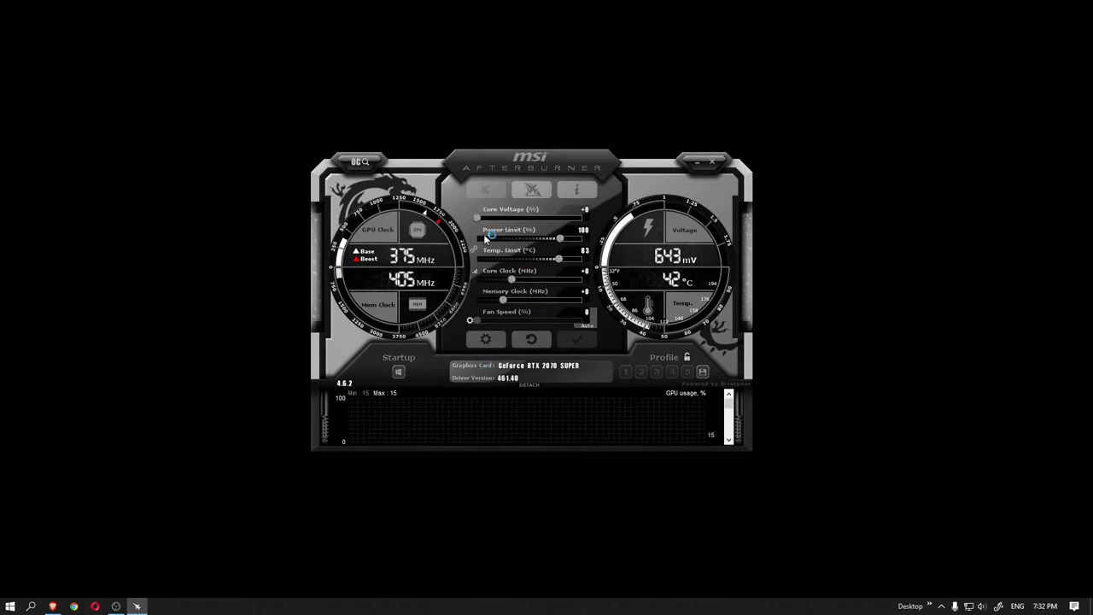
drag(527, 164, 843, 155)
key(super)
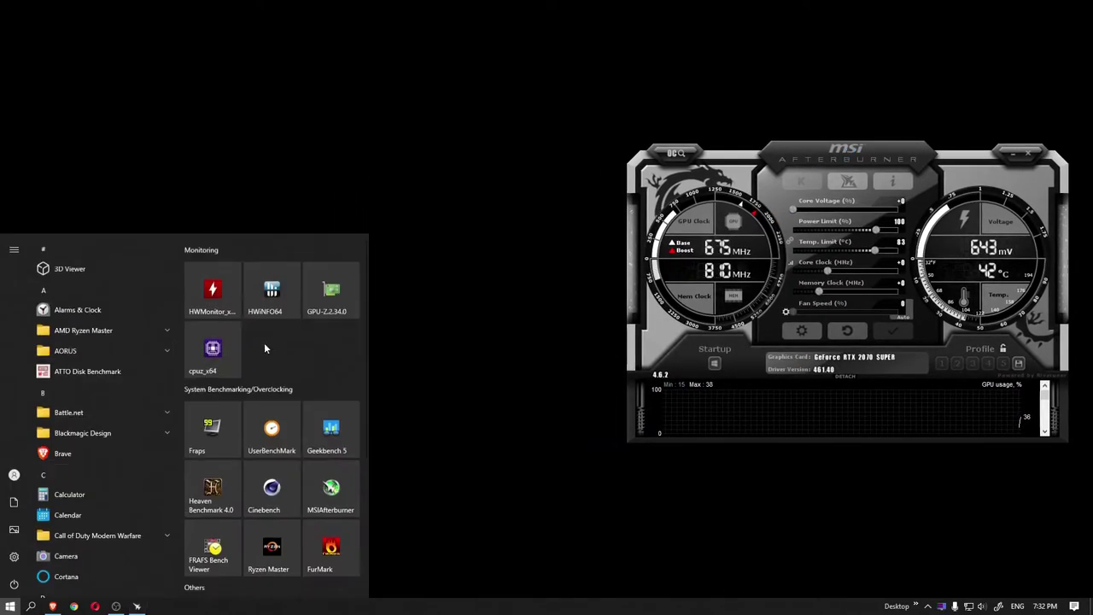
click(273, 298)
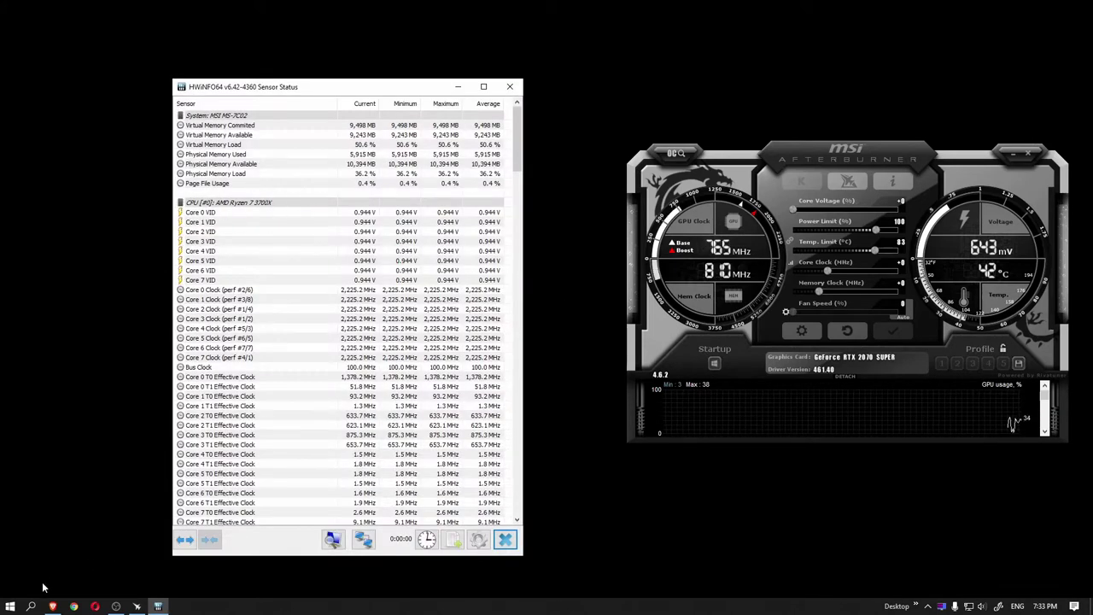
Launch Heaven Benchmark 4.0 and scroll HWiNFO64 down to its GPU sensor section
click(10, 605)
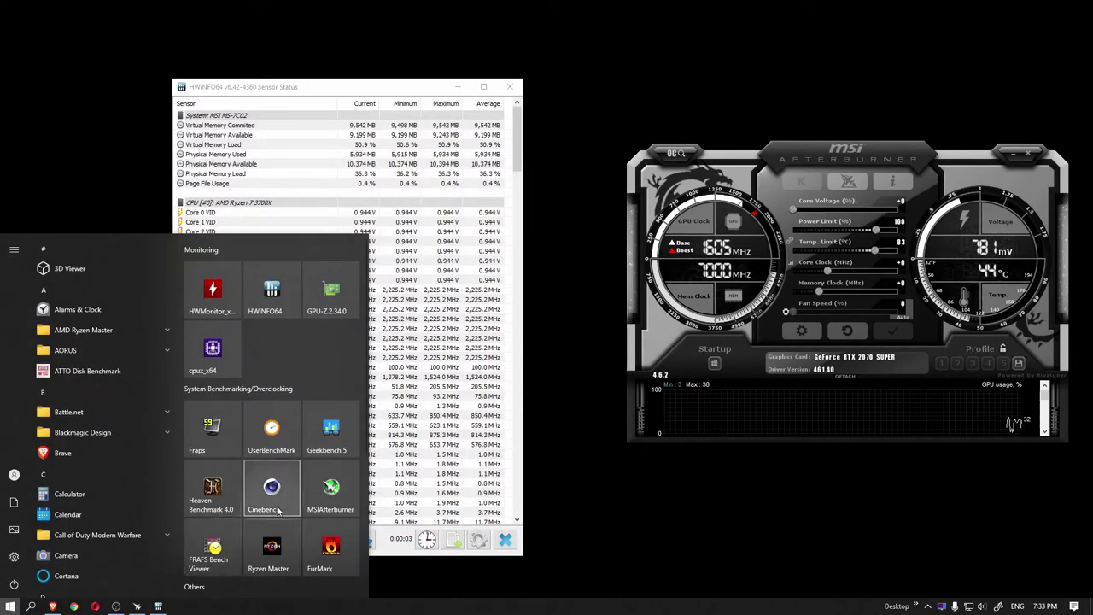
click(212, 507)
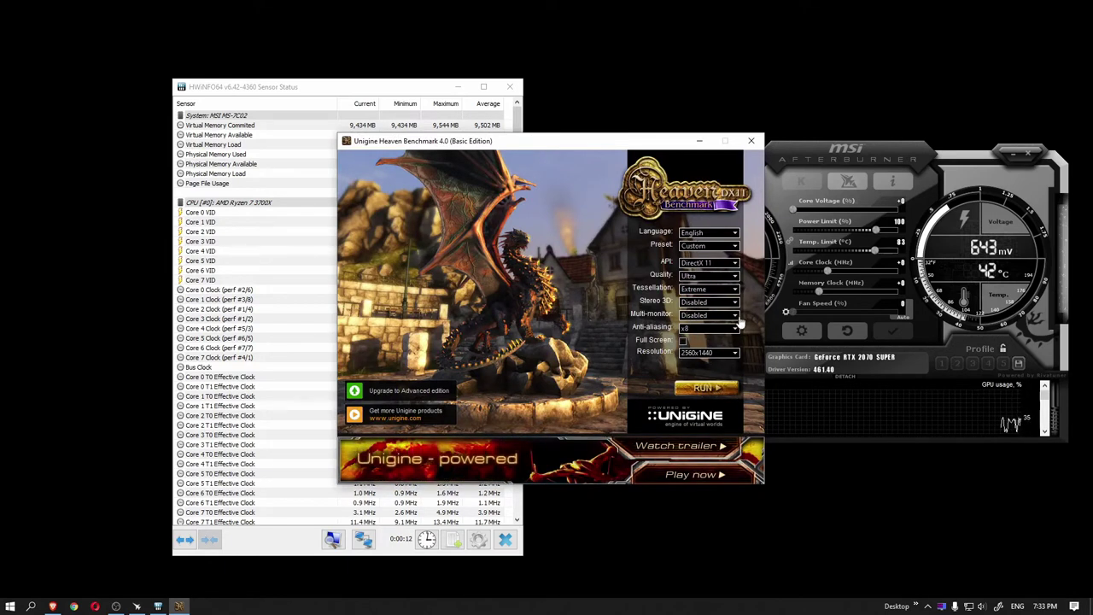
click(388, 96)
drag(516, 158, 510, 463)
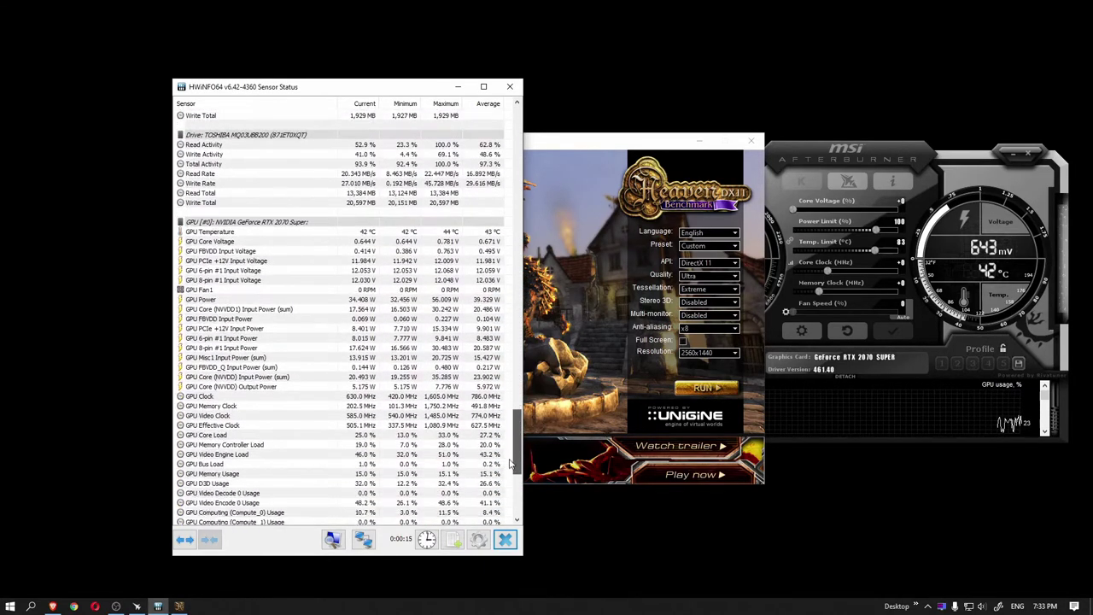
scroll(293, 320, down, 2)
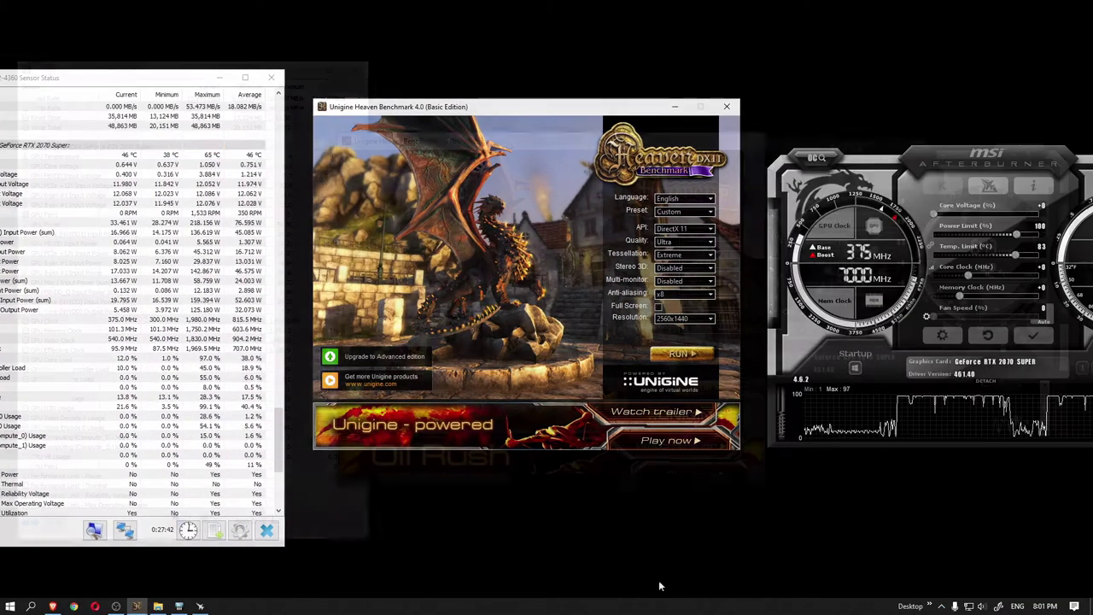
Set Heaven's resolution to 2560x1440 and start the benchmark run
click(669, 211)
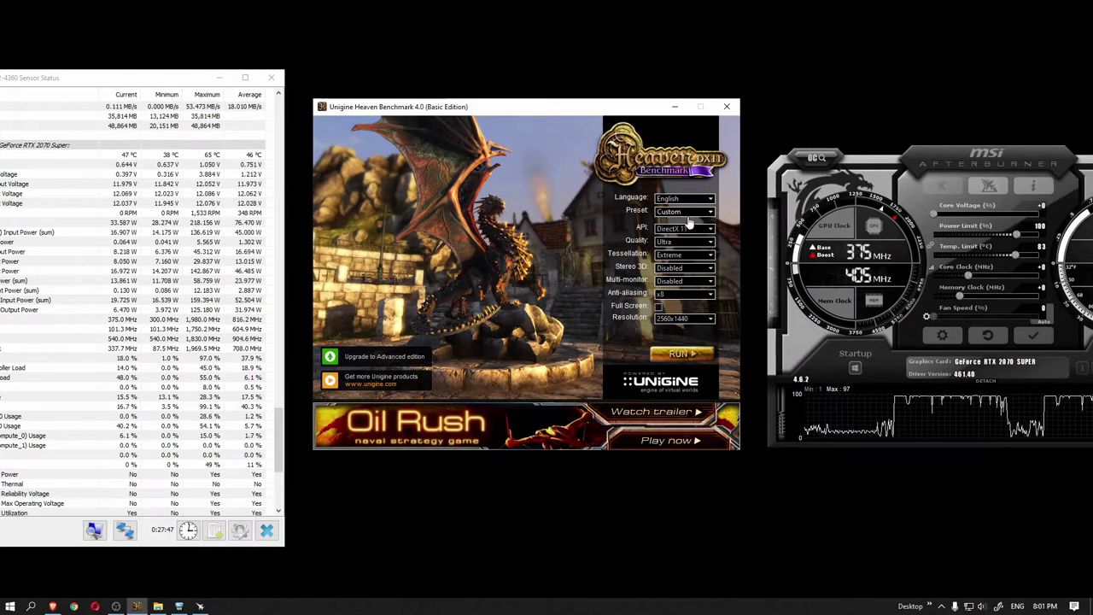
click(683, 318)
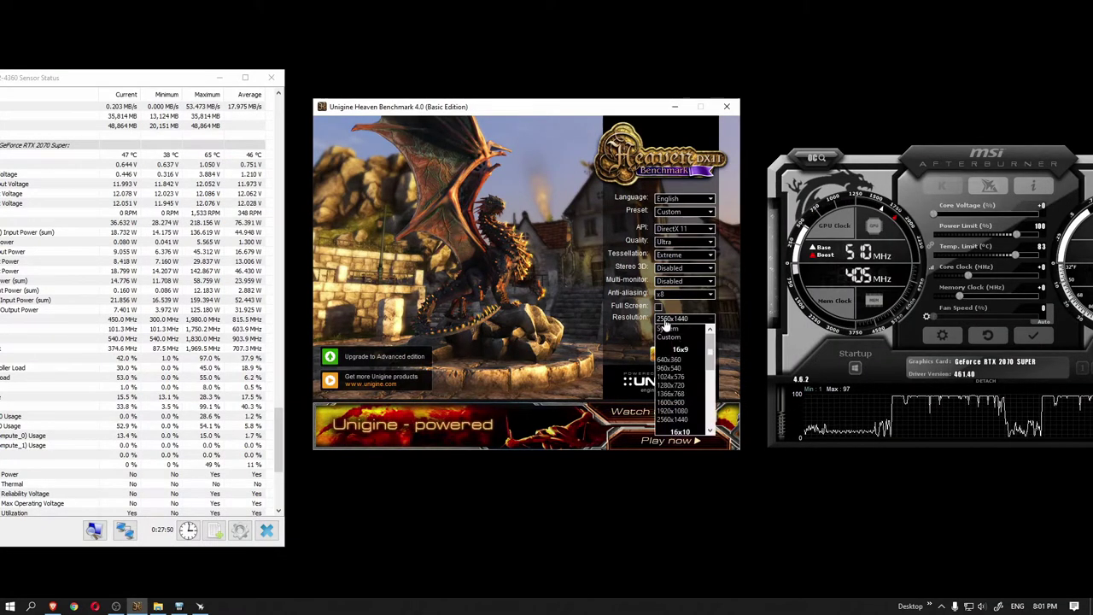
click(670, 420)
click(682, 356)
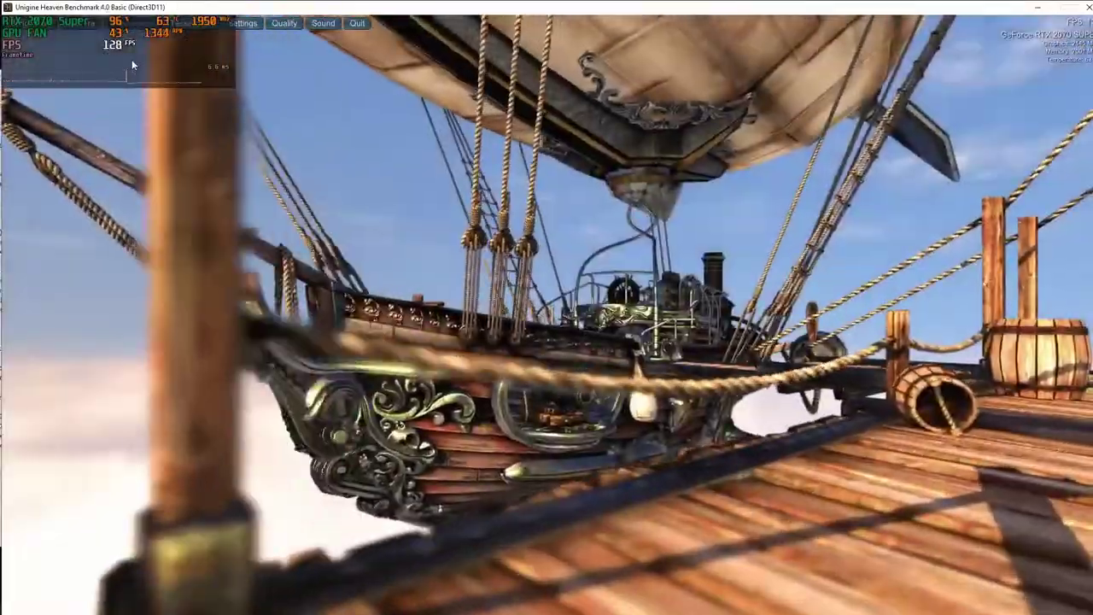
Highlight the GPU temperature, core voltage, power and clock rows in HWiNFO64, then move it upper left
key(alt+Tab)
key(alt+Tab)
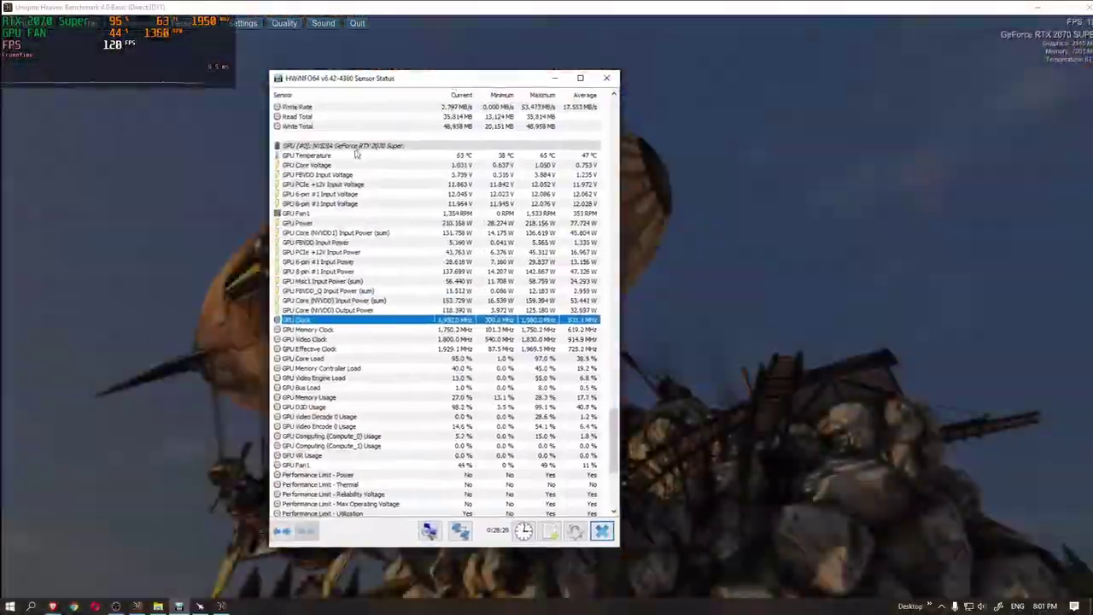
click(459, 156)
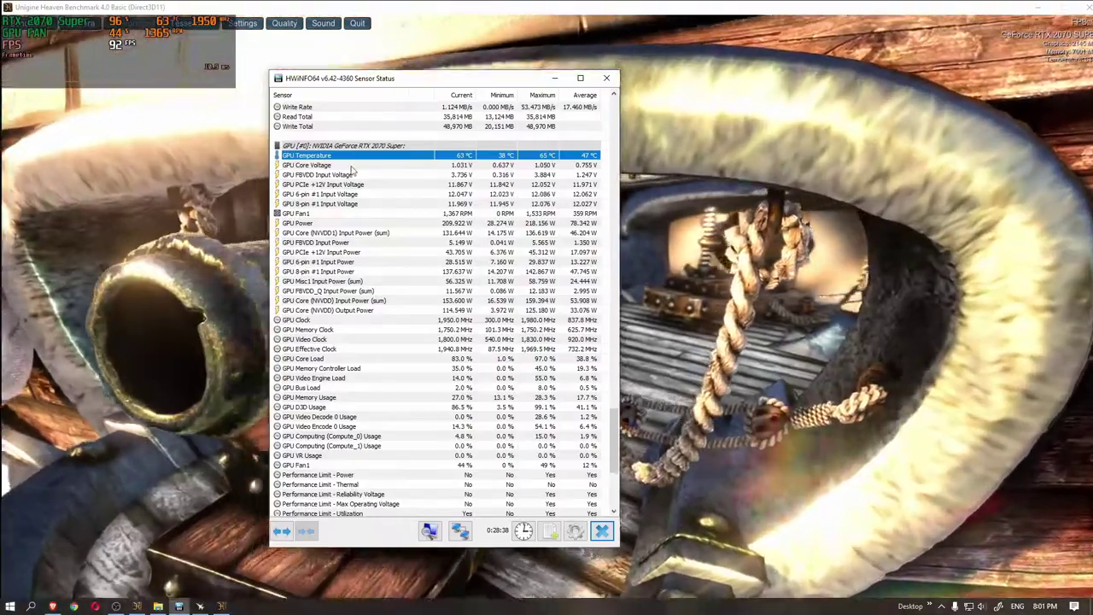
click(465, 165)
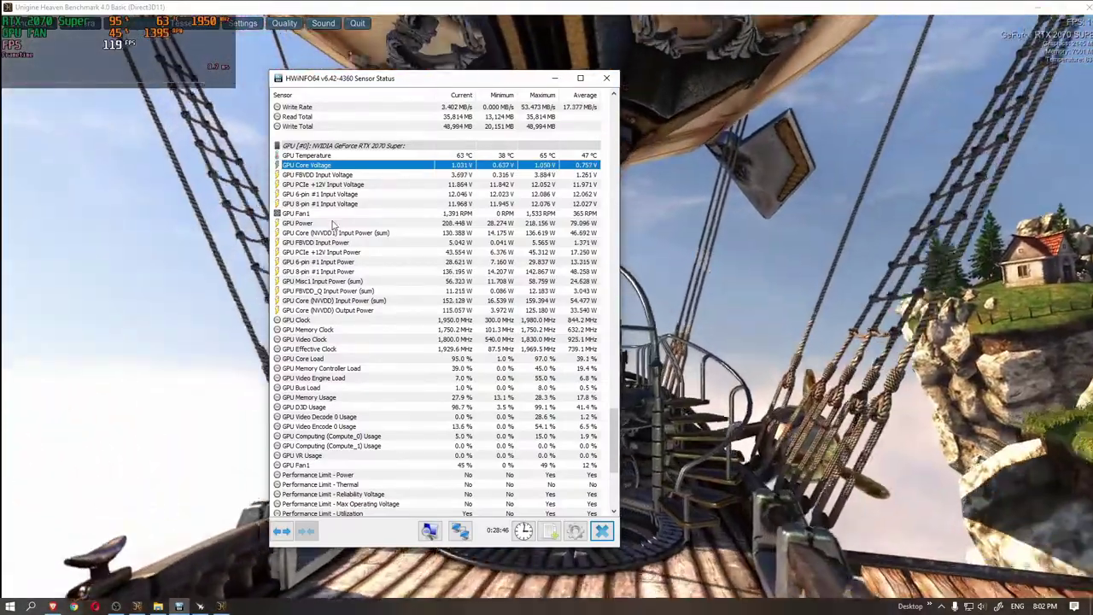
click(334, 223)
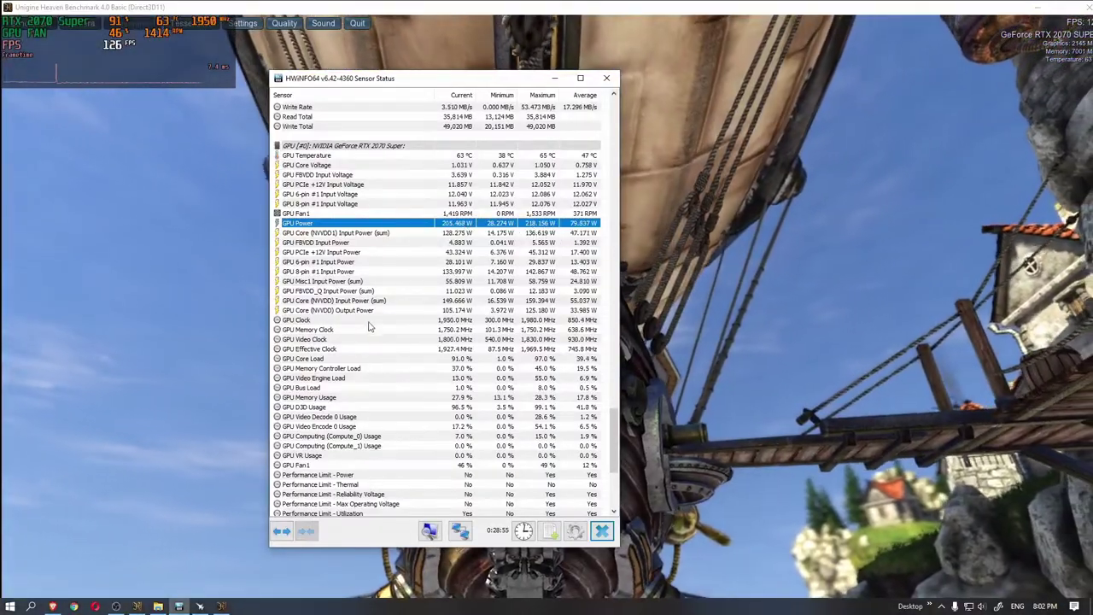
click(376, 321)
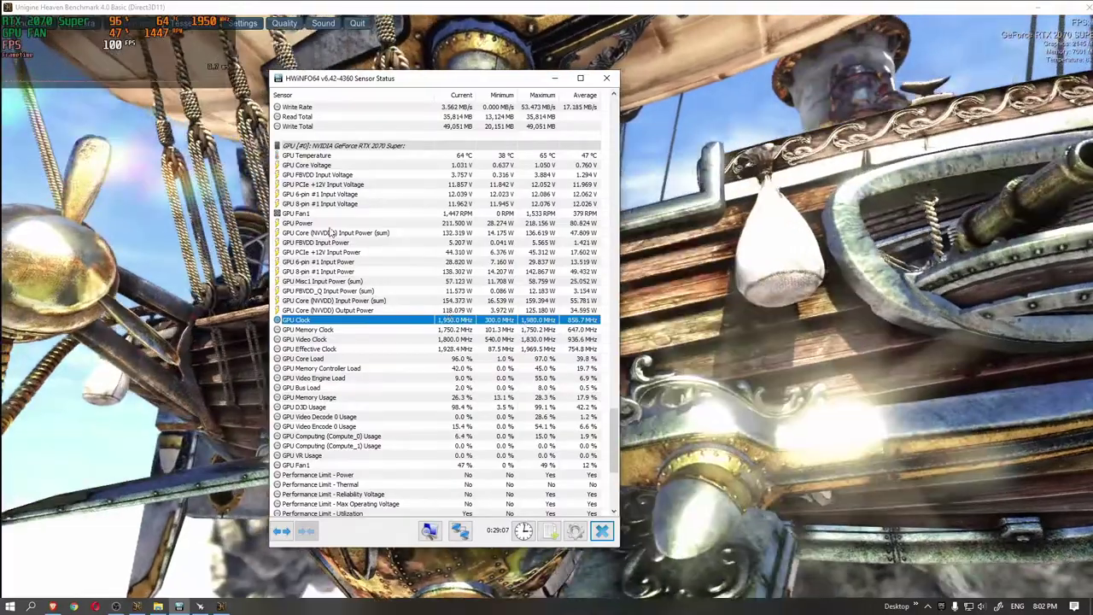
click(359, 223)
click(354, 166)
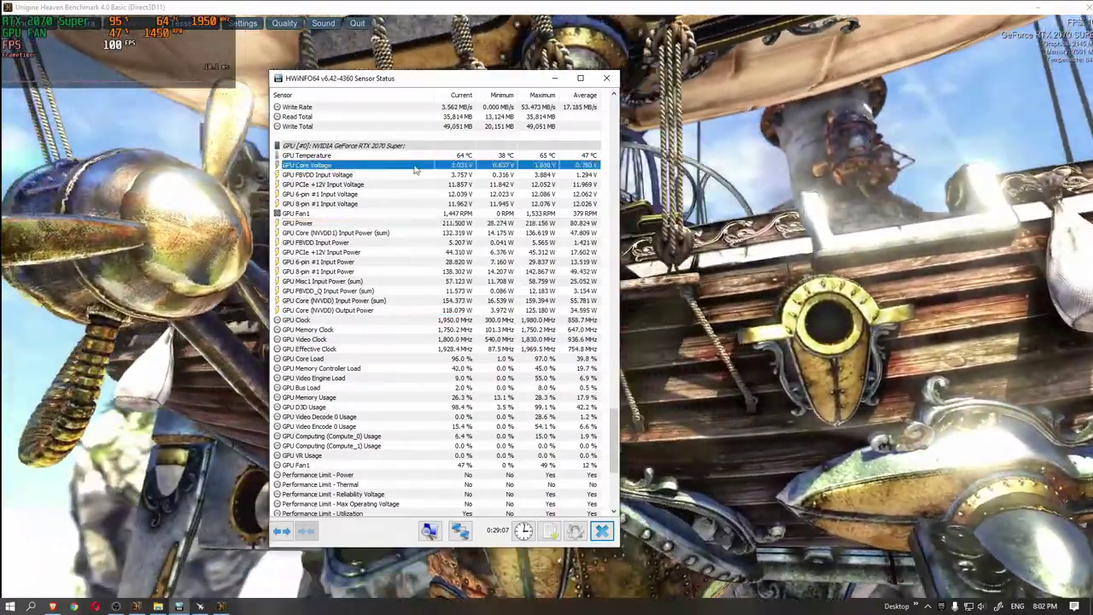
click(414, 156)
drag(440, 81, 175, 58)
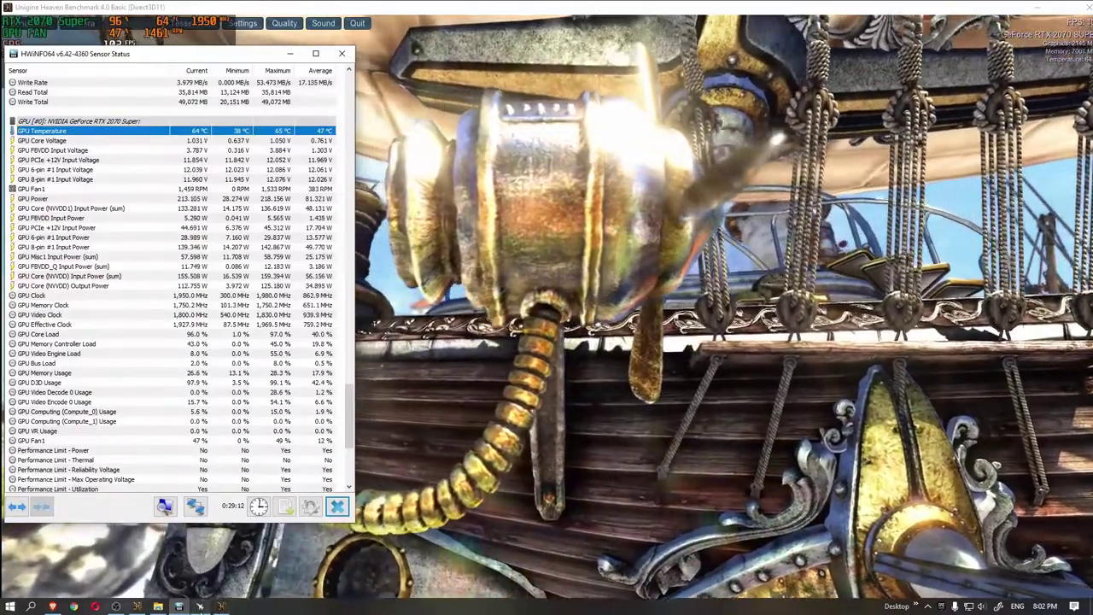
Position Afterburner on the right and open its voltage/frequency curve editor with Ctrl+F
click(200, 606)
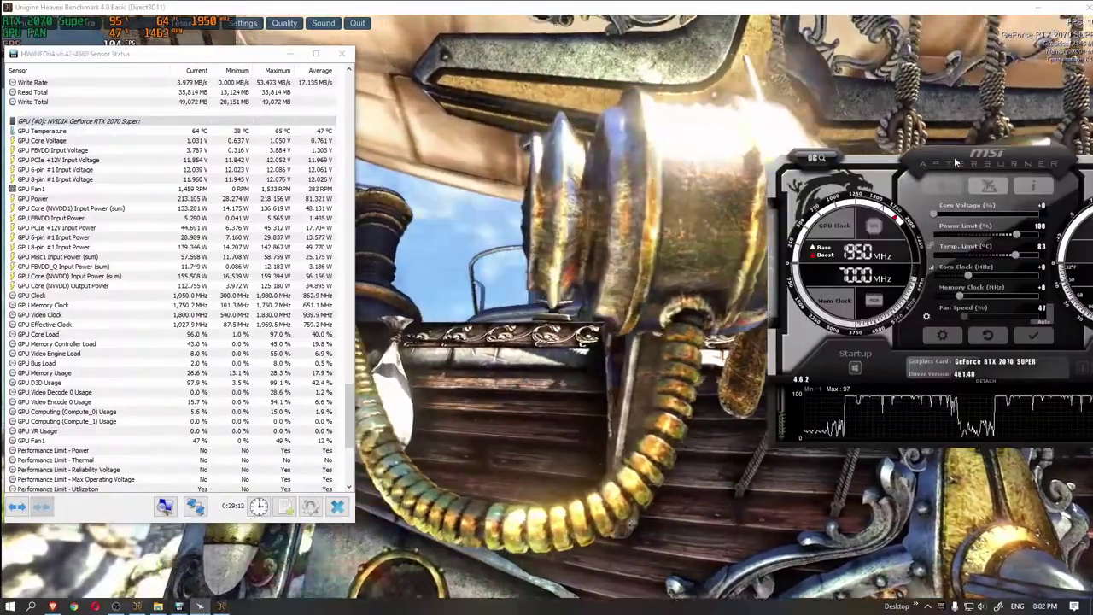
drag(815, 274, 550, 239)
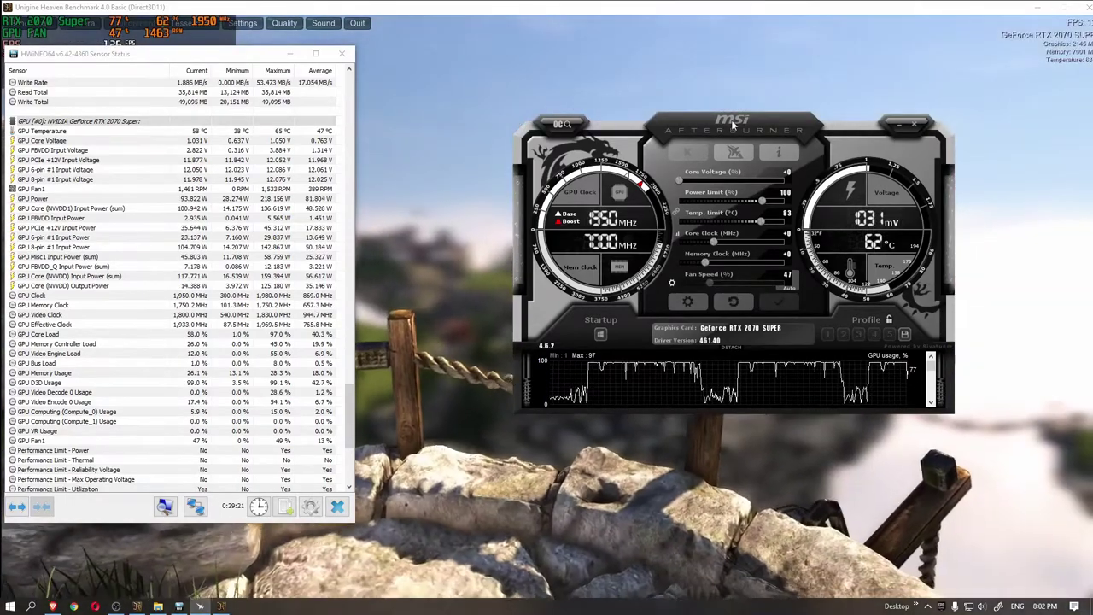
drag(732, 125, 825, 117)
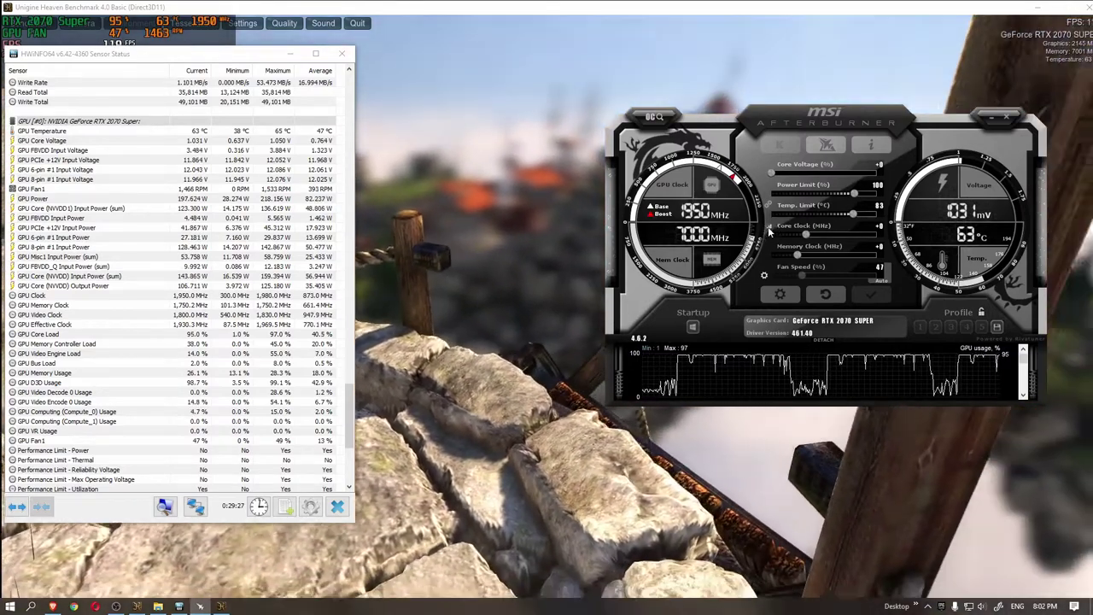
click(770, 227)
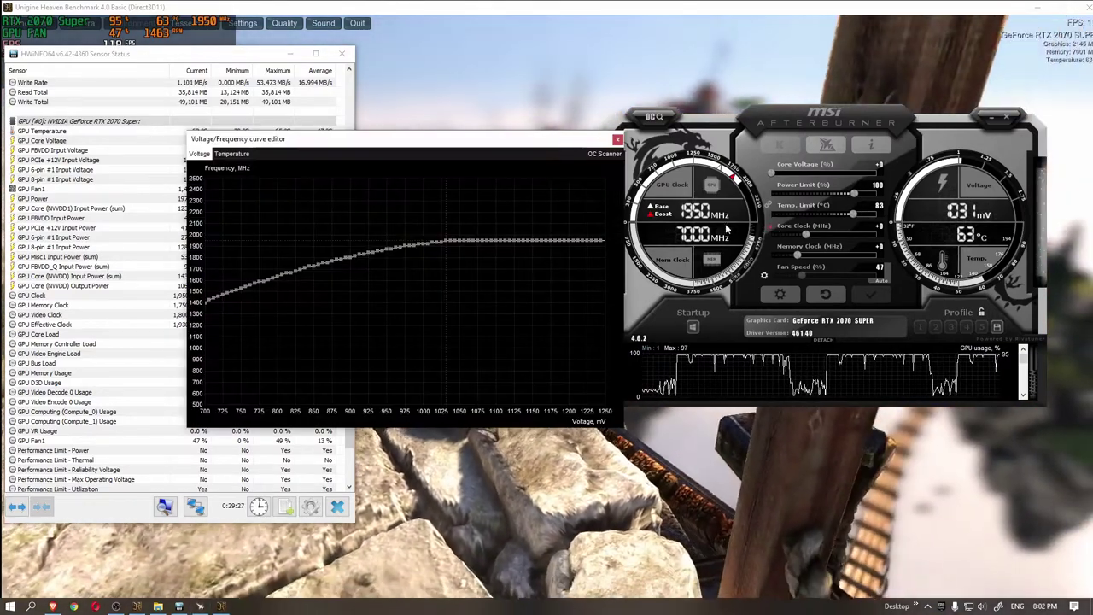
drag(773, 221, 809, 241)
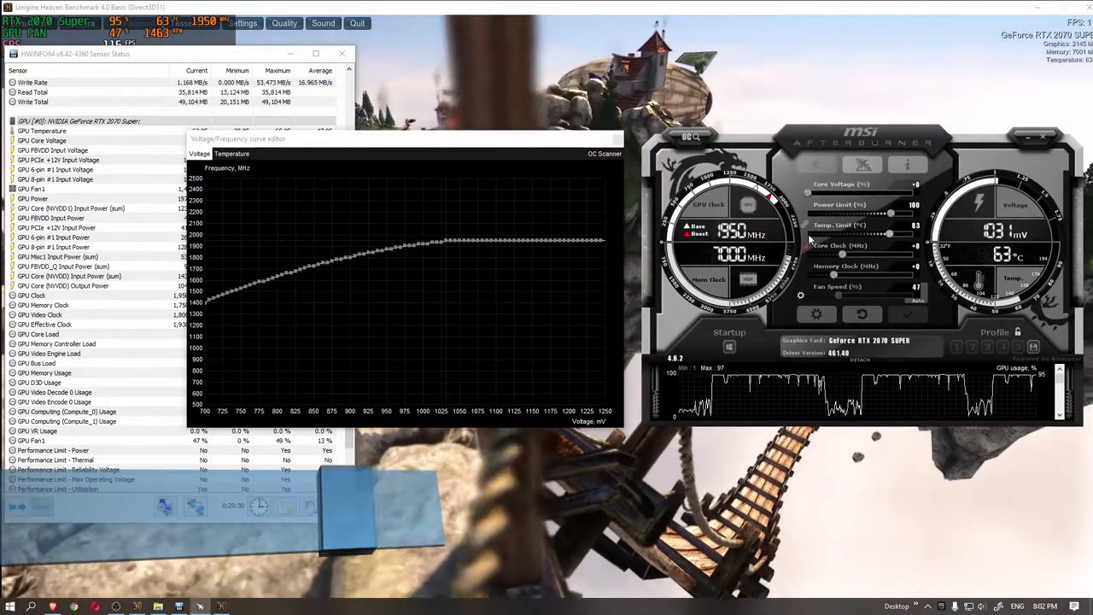
key(ctrl+f)
key(ctrl+f)
mouse_move(432, 142)
mouse_down()
mouse_move(453, 147)
mouse_move(424, 145)
mouse_up()
click(803, 245)
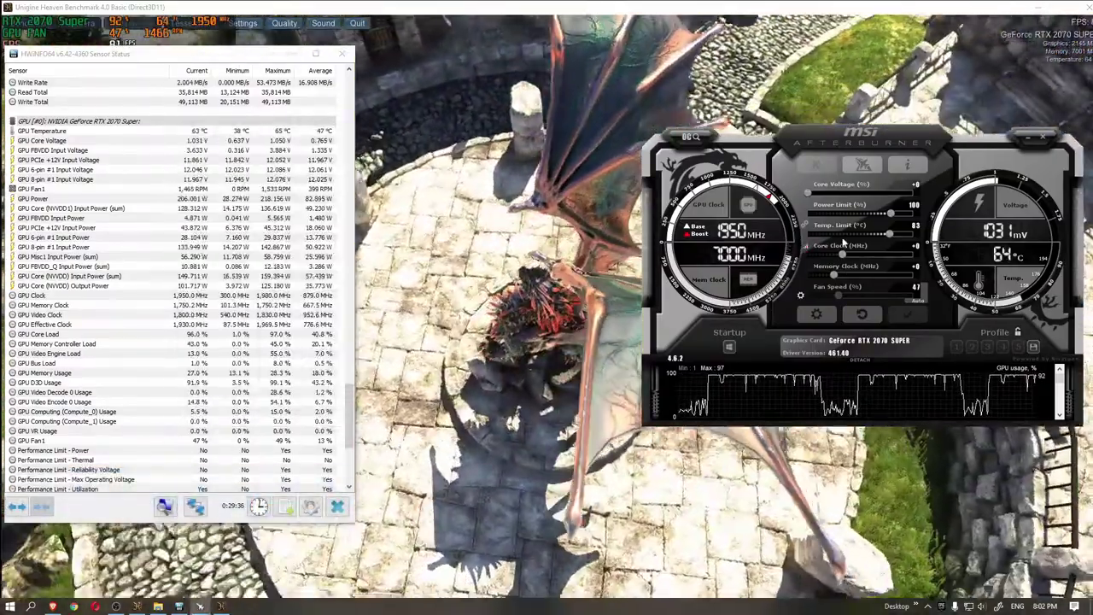
click(803, 245)
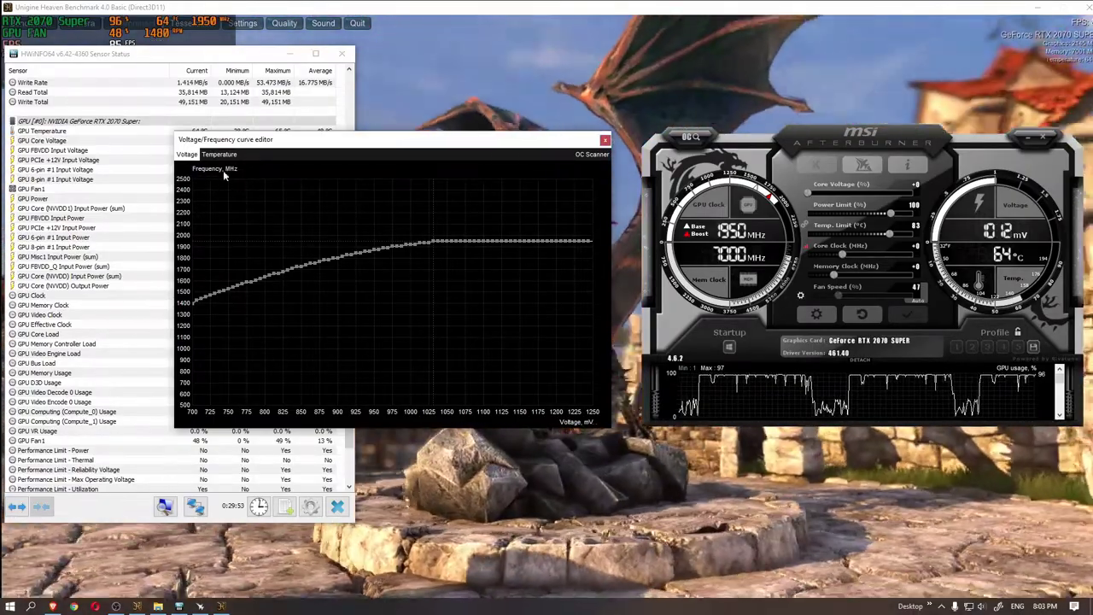
mouse_move(277, 272)
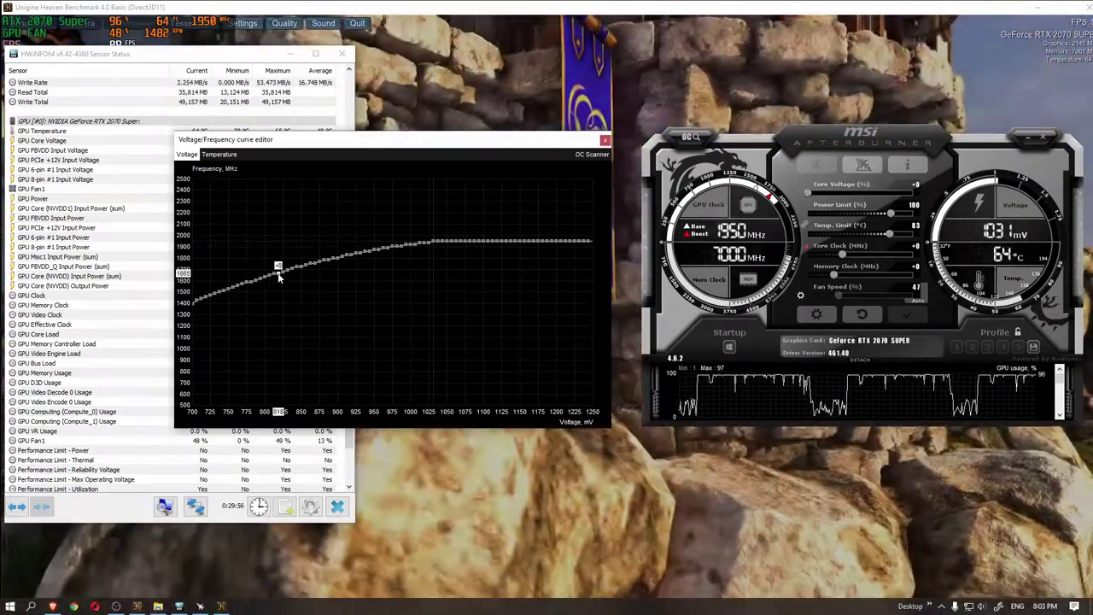
mouse_move(339, 258)
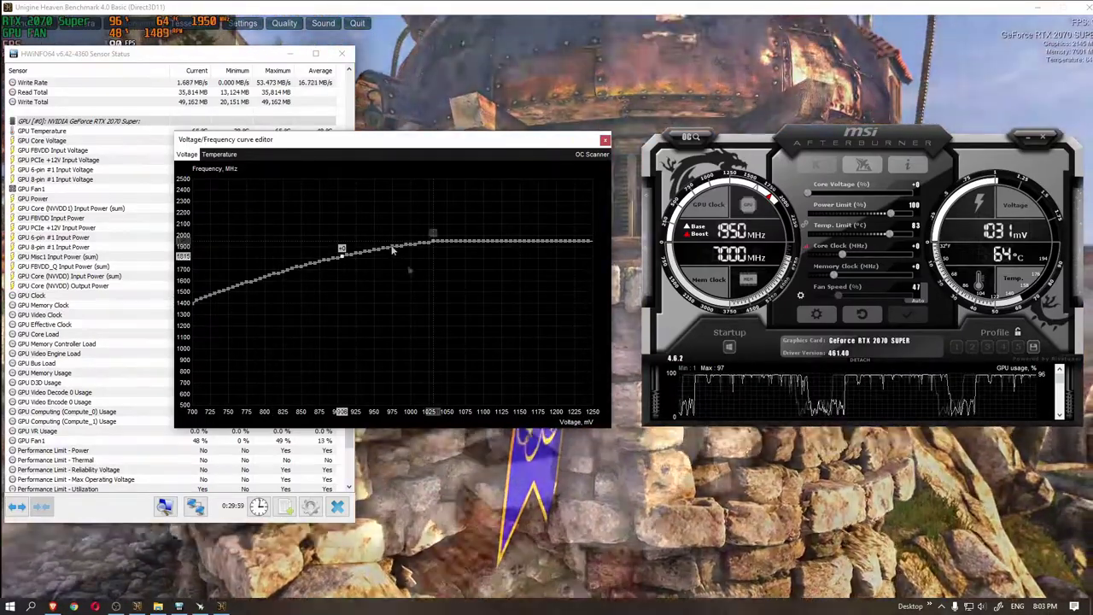
mouse_move(410, 246)
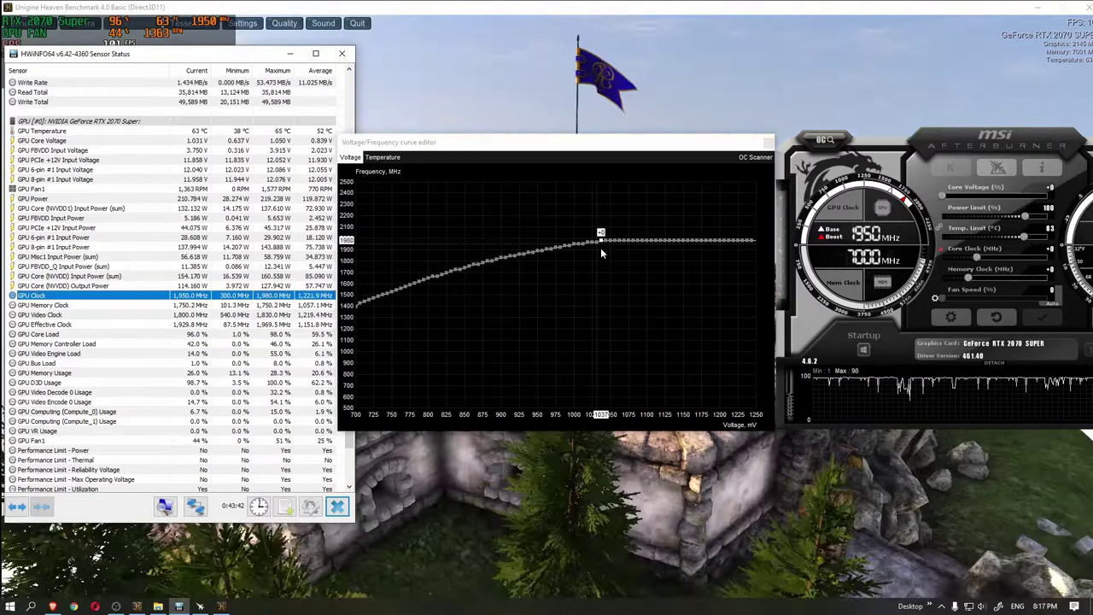
Drag the 1000 mV curve point up to a +30 MHz offset
click(600, 247)
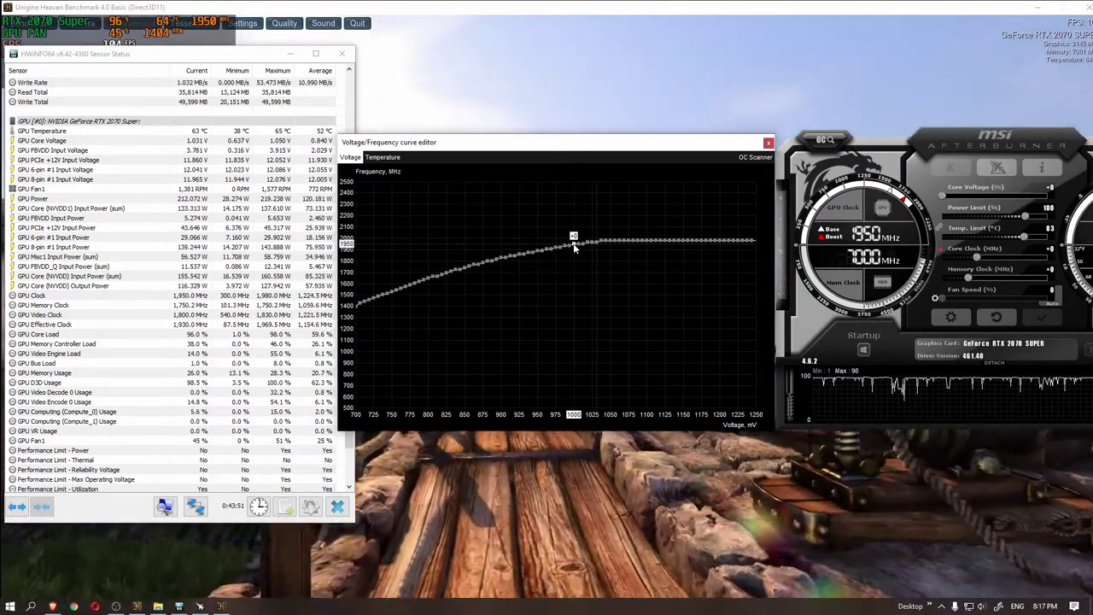
drag(574, 247, 574, 250)
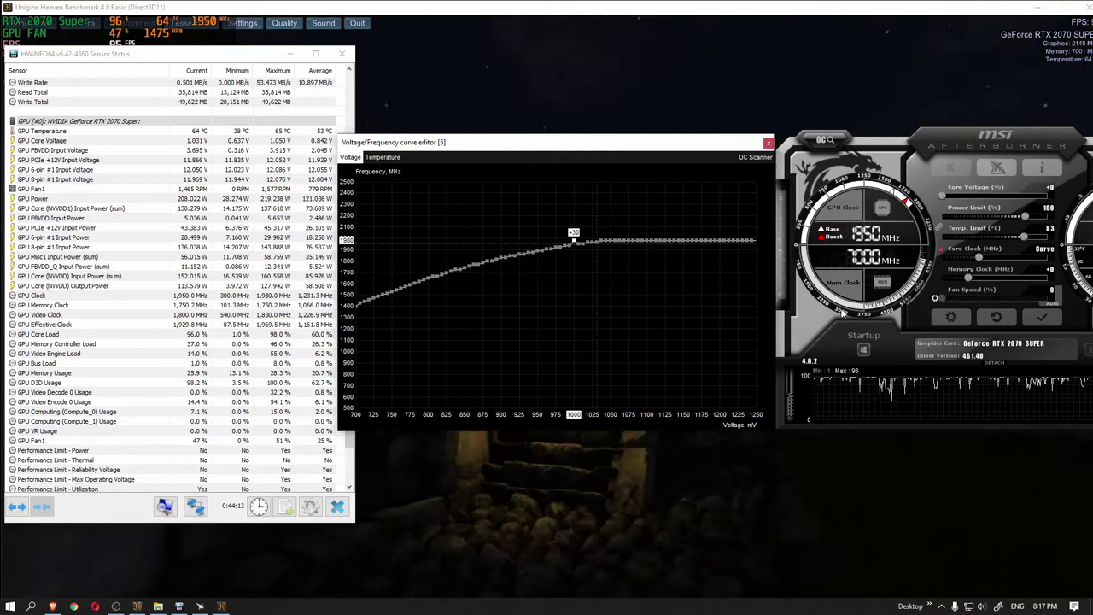
Apply the curve, then raise the 1000 mV point to 1980 MHz (+60)
click(1042, 317)
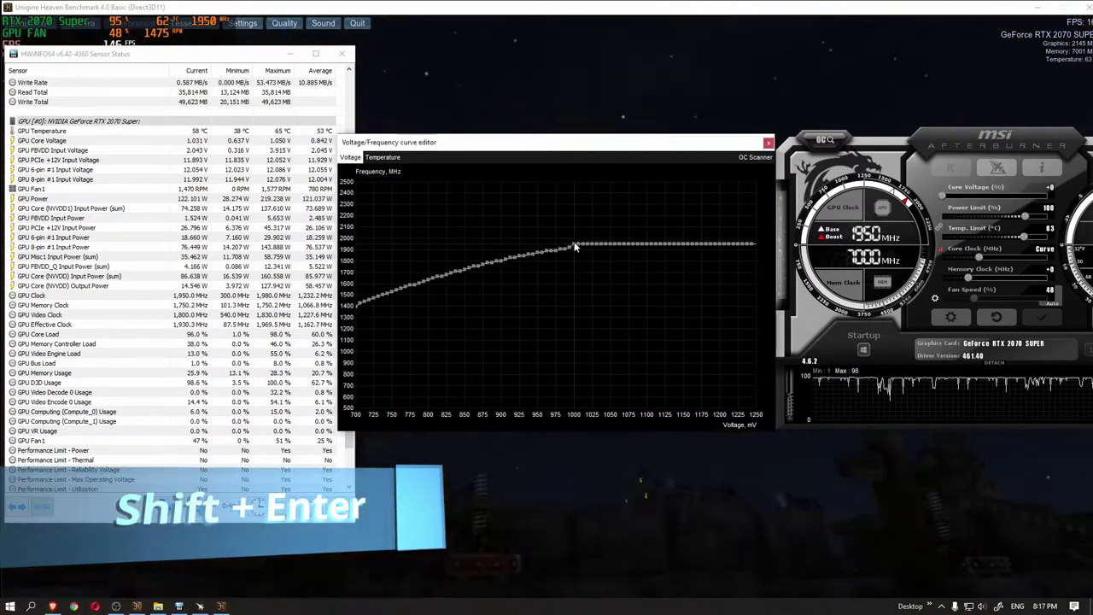
click(575, 246)
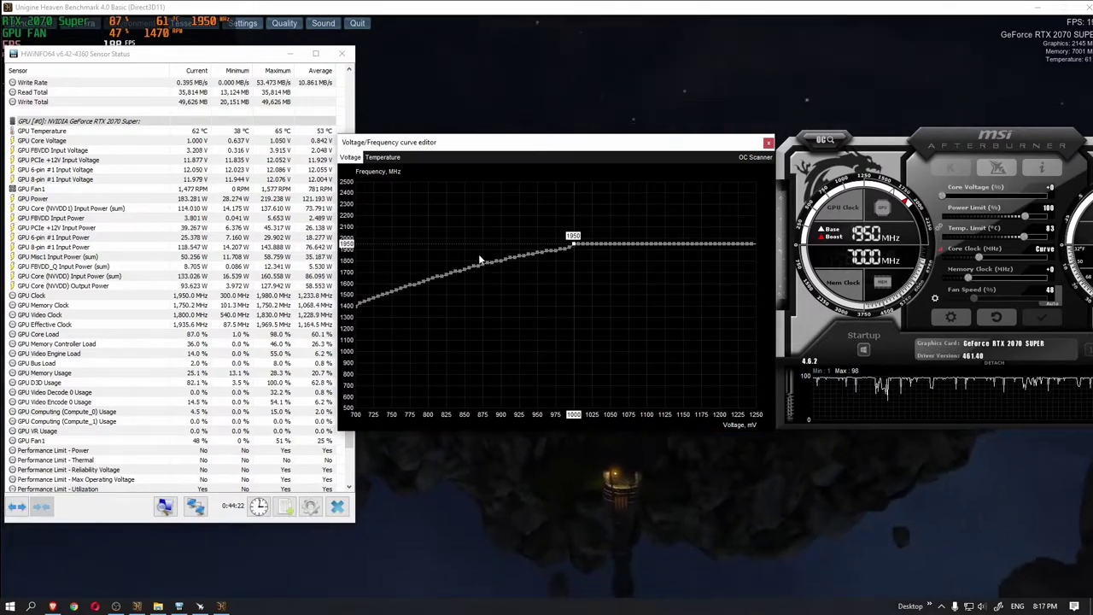
key(Up)
key(Up)
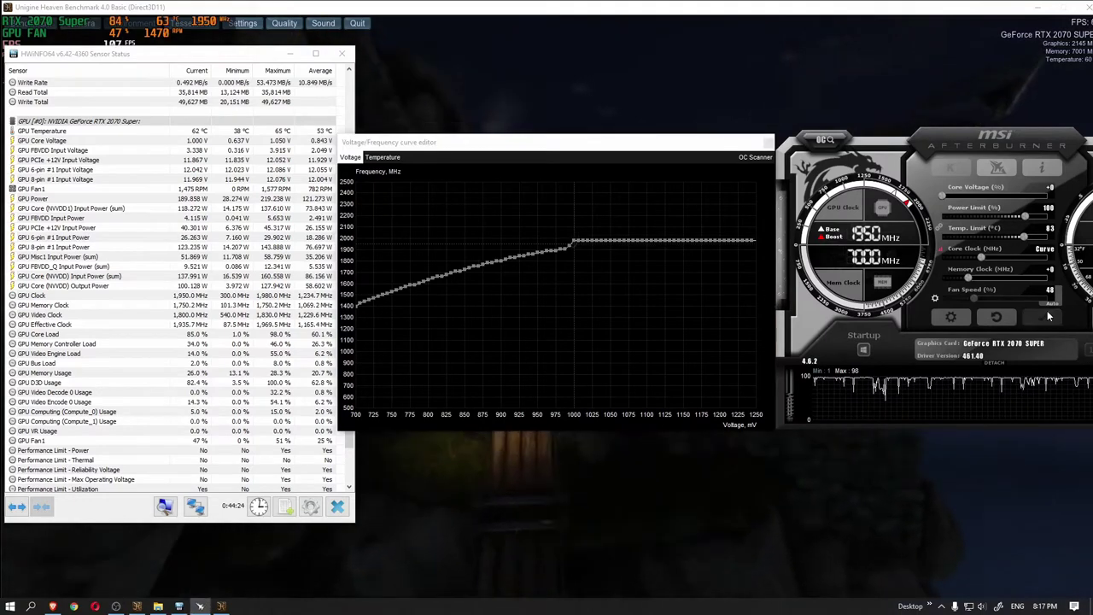
click(577, 245)
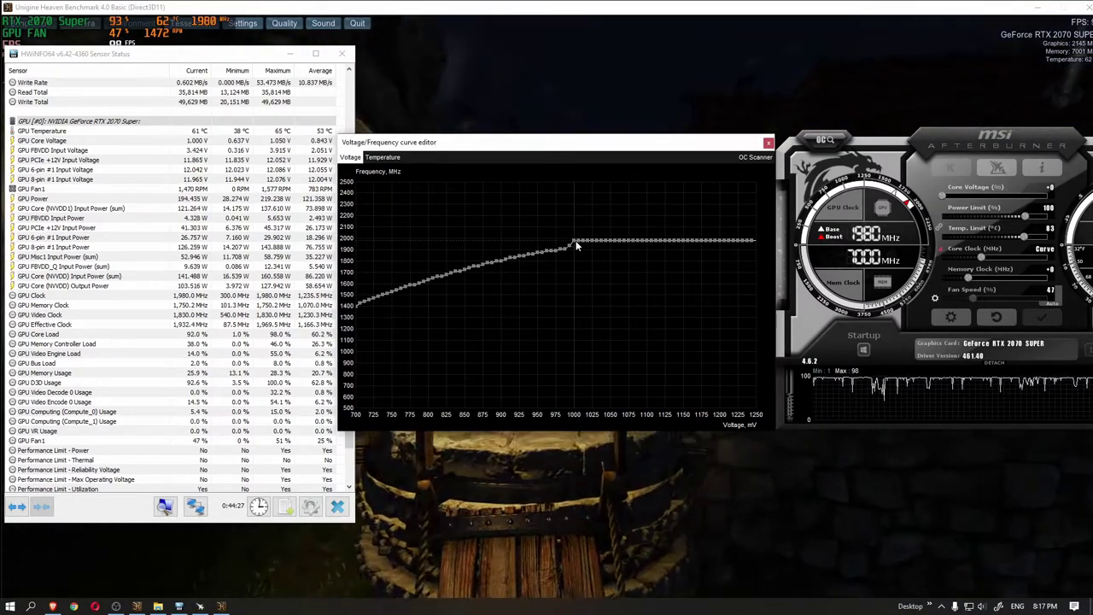
click(574, 241)
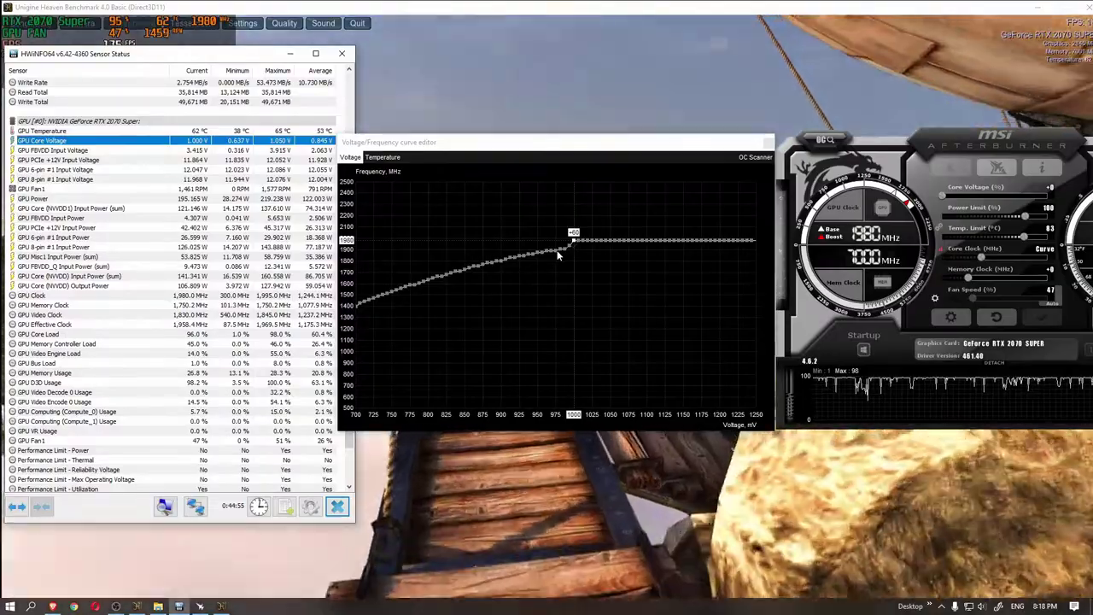
Raise the 975 mV curve point to +90 and apply the curve
click(556, 245)
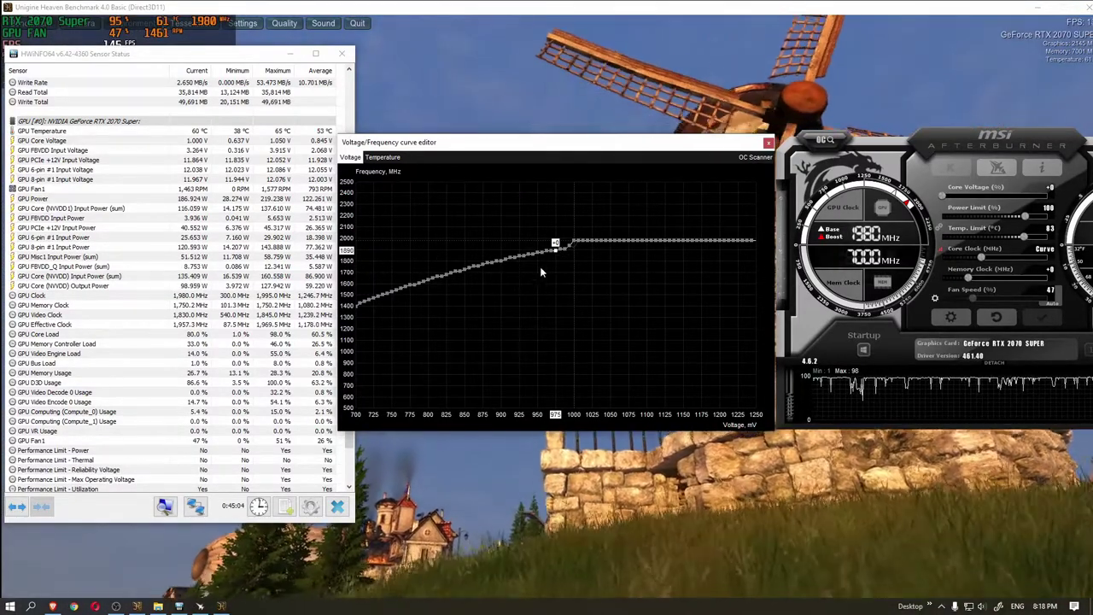
key(Up)
key(Up)
key(Up)
key(Up)
key(Up)
key(Up)
key(Up)
key(Up)
key(Up)
key(Up)
key(Up)
key(Up)
key(Up)
key(Up)
key(Up)
key(Up)
key(Up)
key(Up)
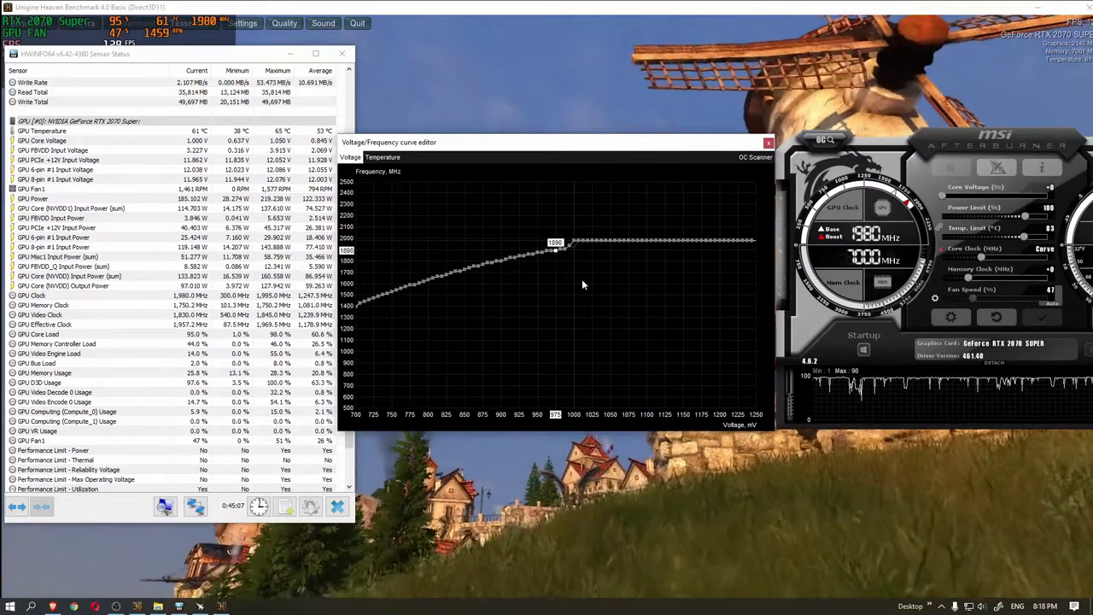
key(Up)
key(Up)
key(Up)
key(Up)
key(Up)
key(Up)
key(Up)
key(Up)
key(Up)
key(Up)
key(Up)
key(Up)
key(Up)
key(Up)
key(Up)
key(Up)
key(Up)
key(Up)
key(Up)
key(Up)
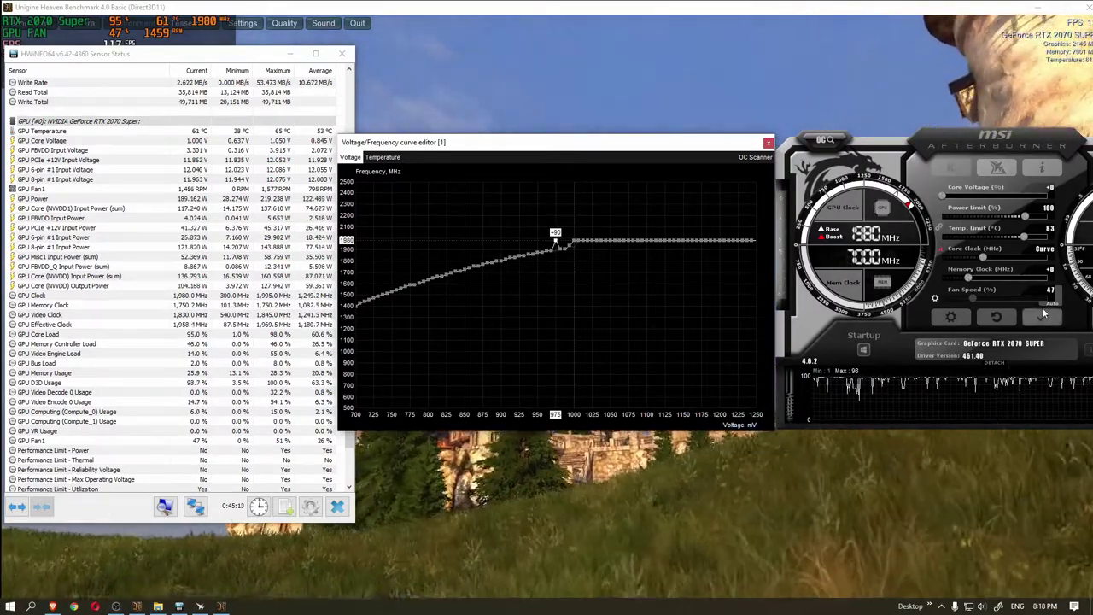
click(1042, 318)
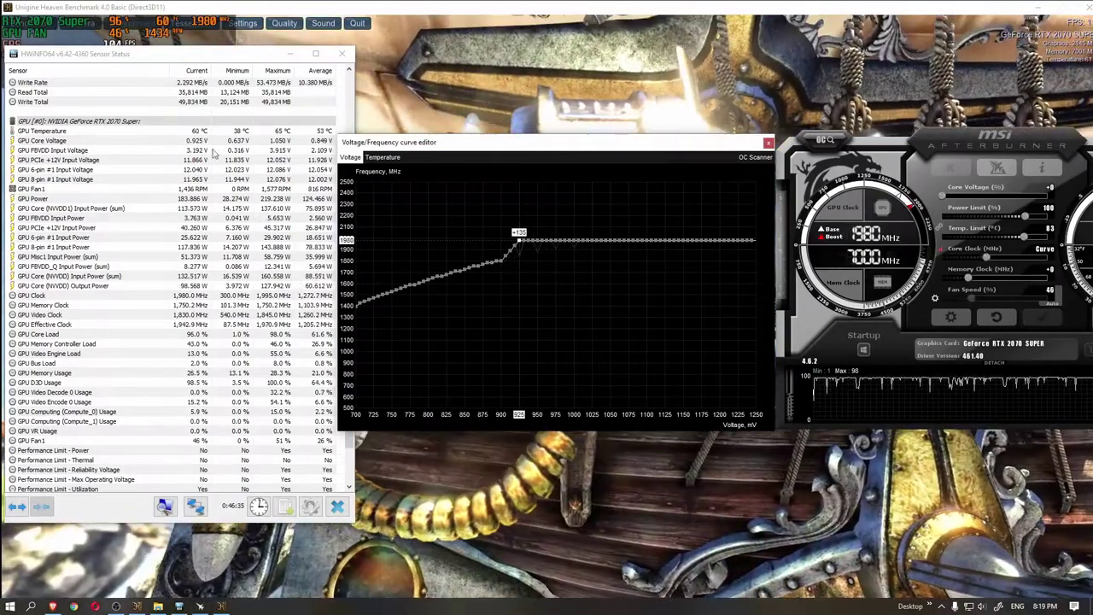
Check GPU core voltage, clock and temperature in HWiNFO, then select the 900 mV point
click(197, 141)
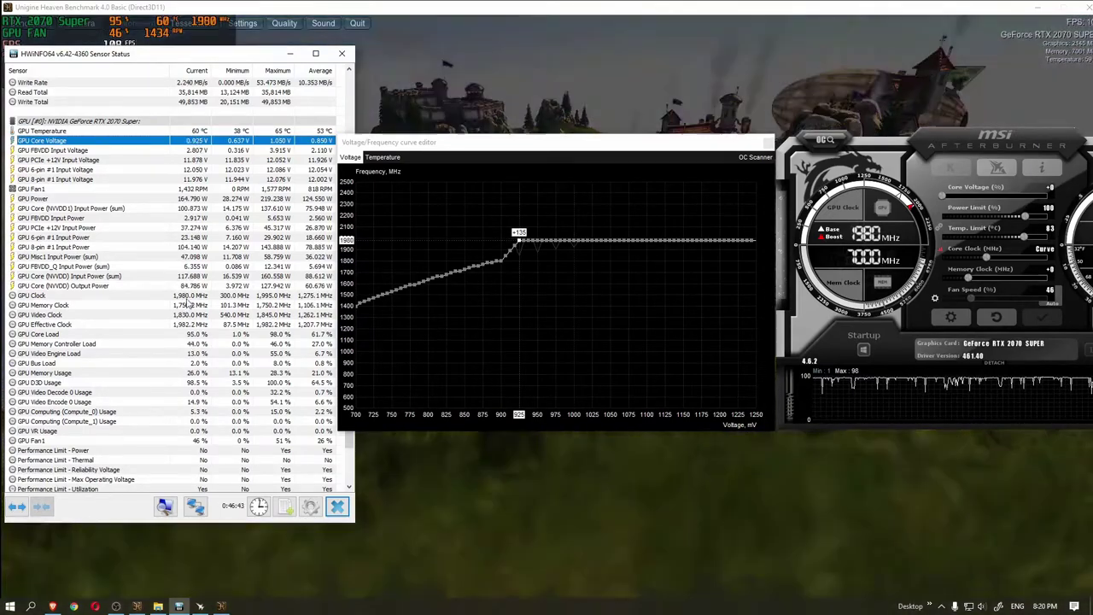
click(181, 296)
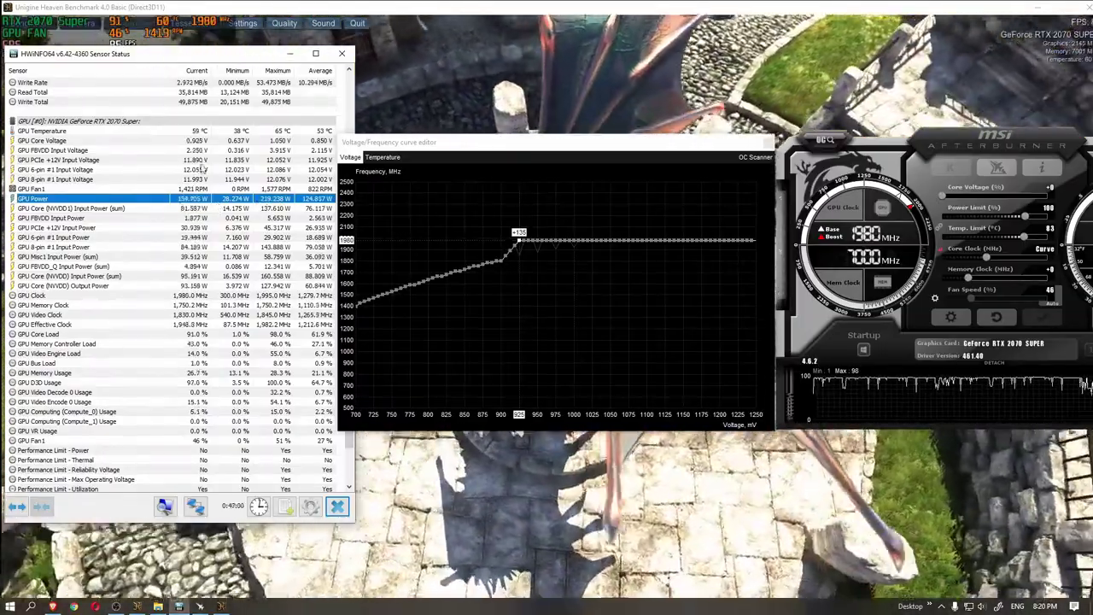
click(193, 132)
click(191, 141)
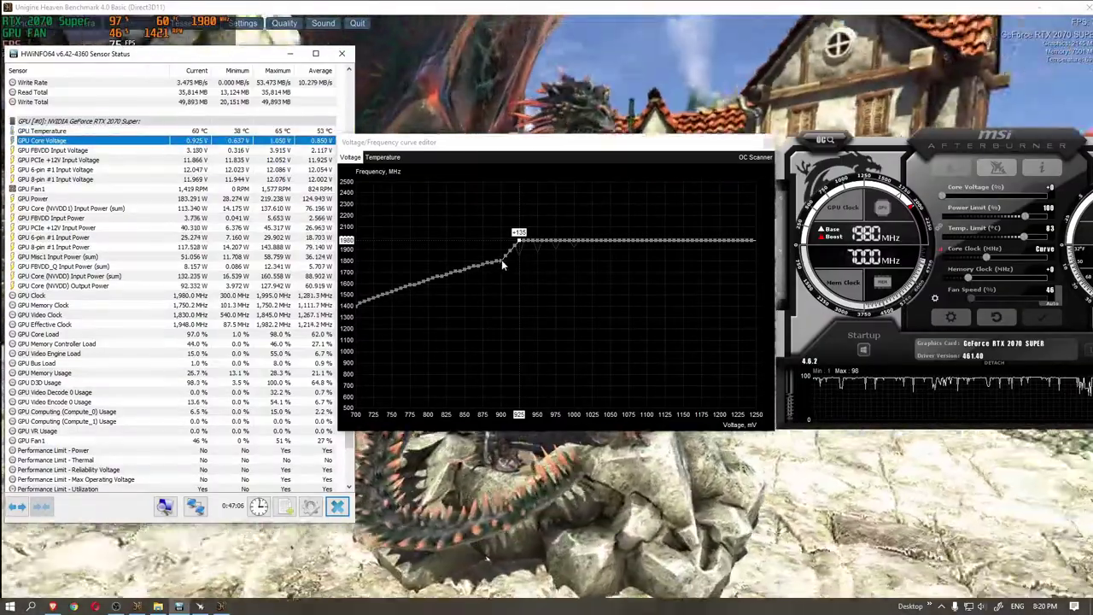
click(502, 261)
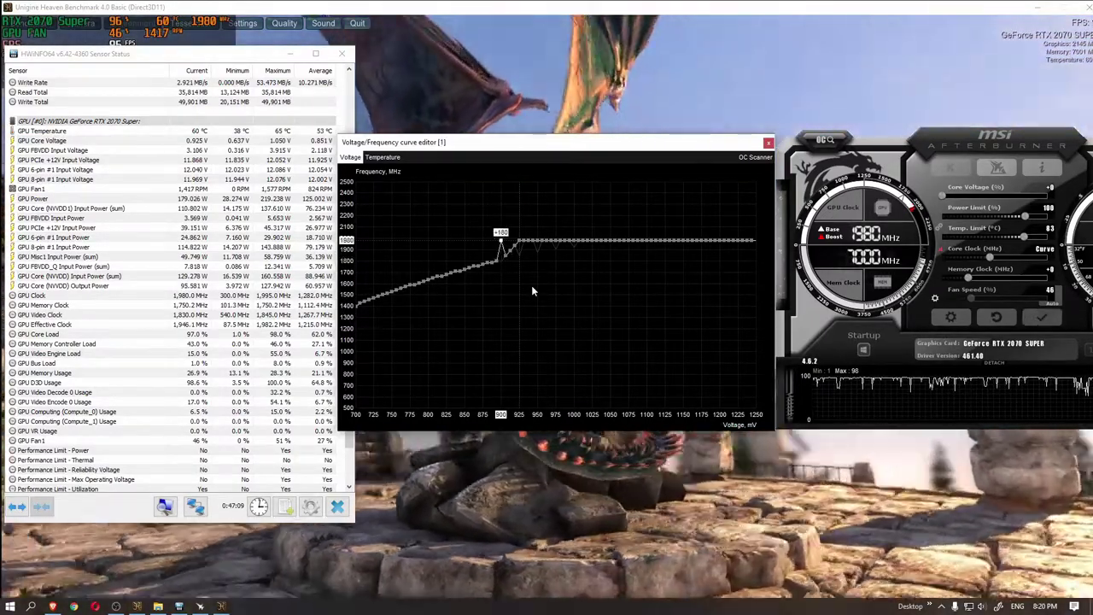
Apply the curve with the 900 mV point raised to +180 and nudge the editor right
click(1046, 318)
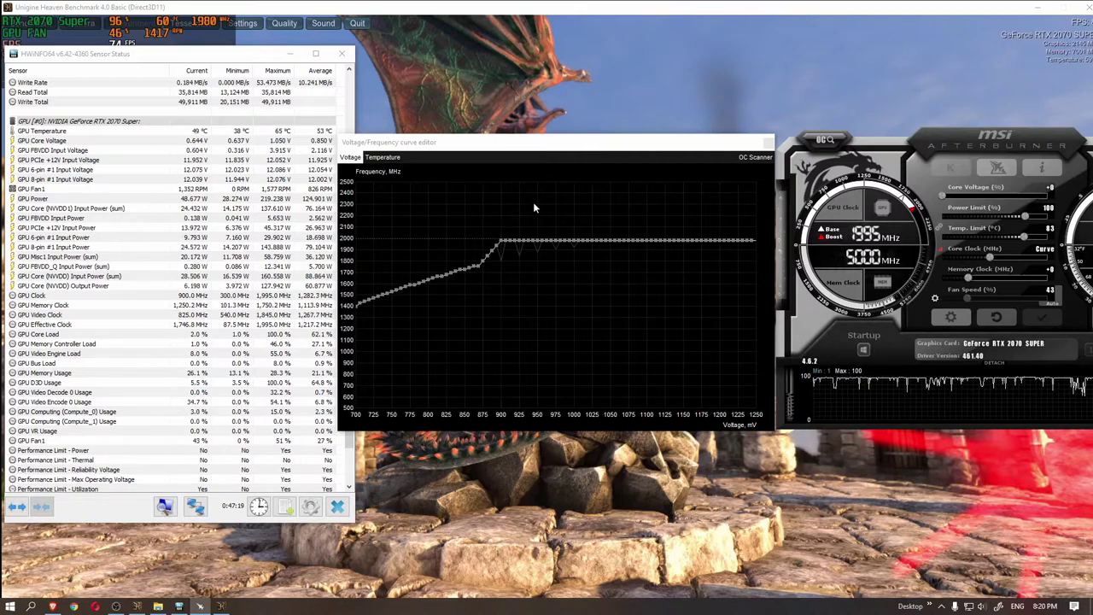
drag(527, 150, 537, 150)
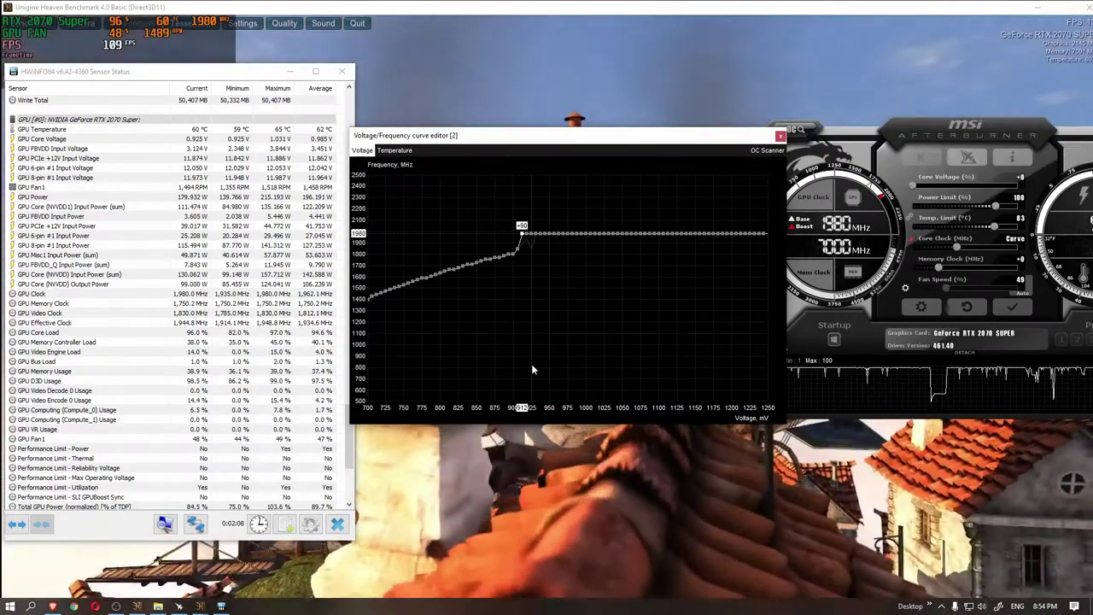
Raise the 925 mV point to 1980 MHz (+135), apply, and check GPU power and temperature
drag(531, 243, 531, 234)
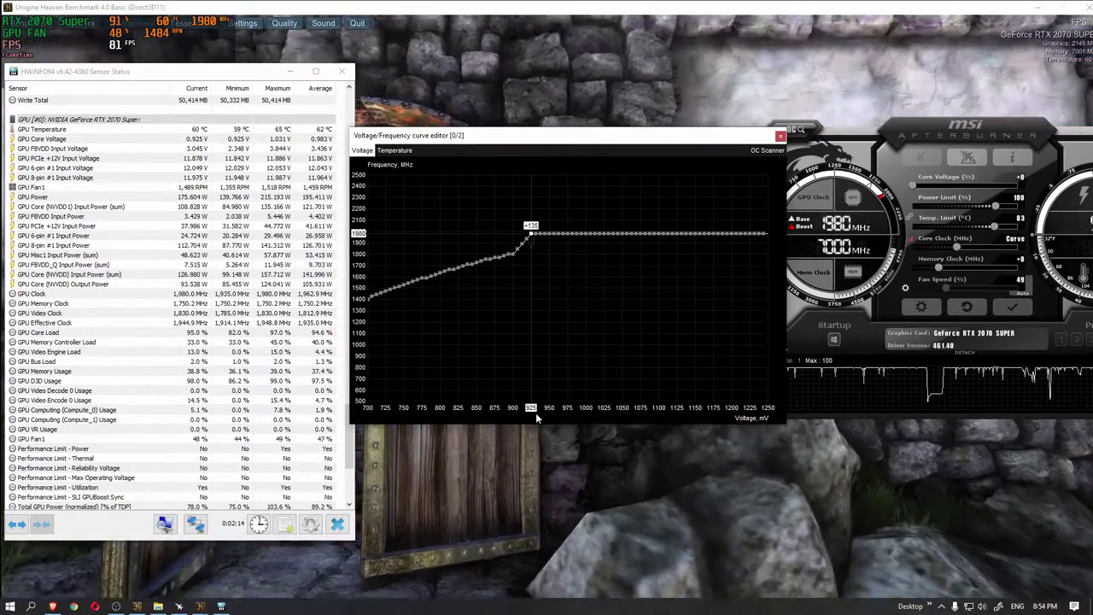
click(1011, 308)
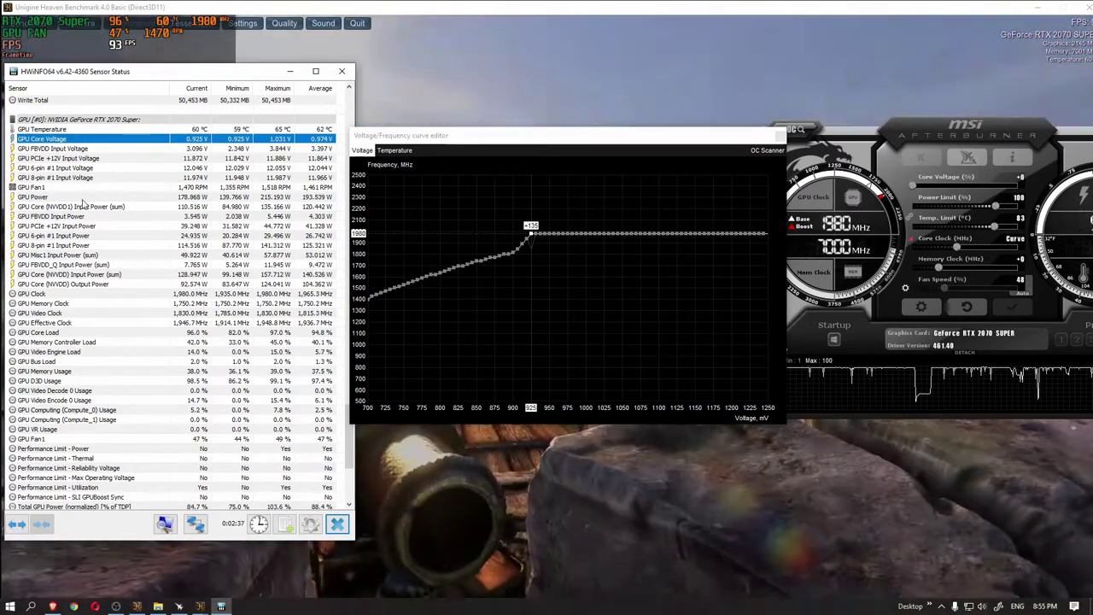
click(181, 197)
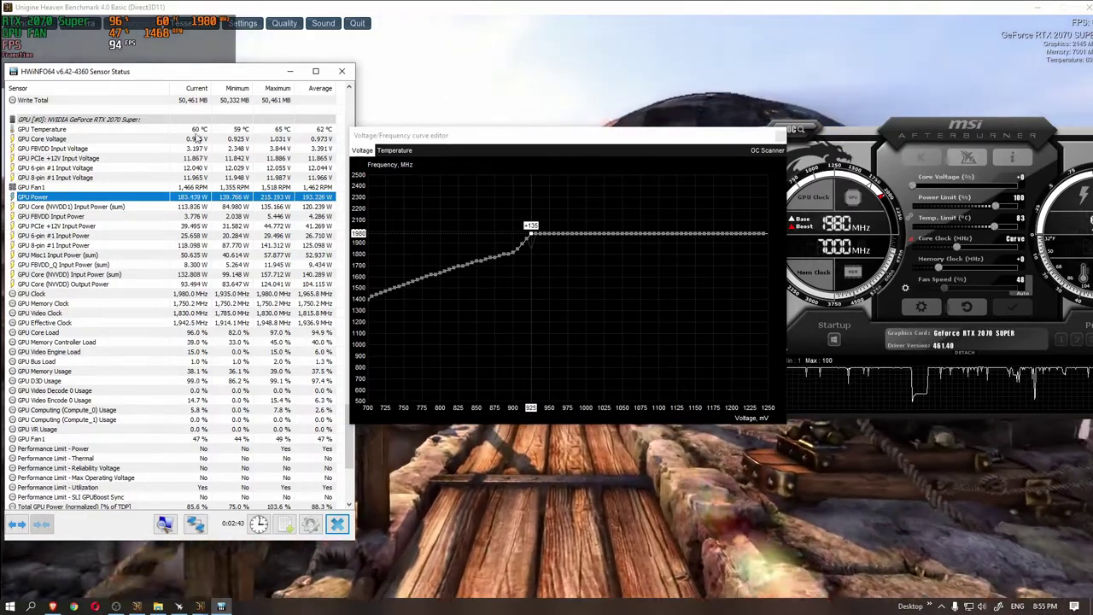
click(201, 129)
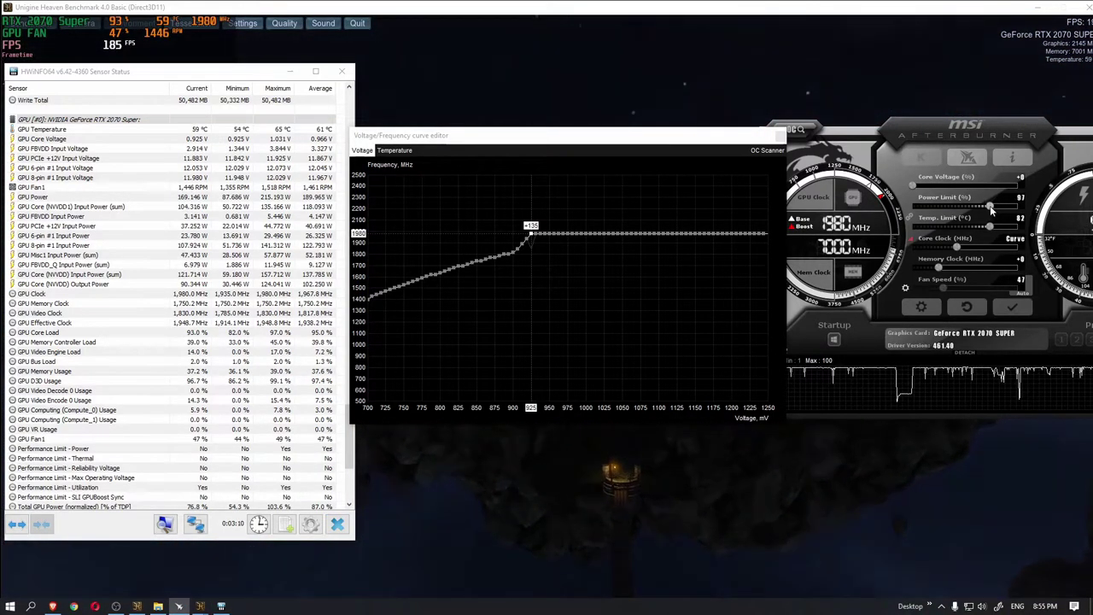
Lower the power limit to 58%, then check GPU temperature and clock in HWiNFO
drag(976, 208, 913, 206)
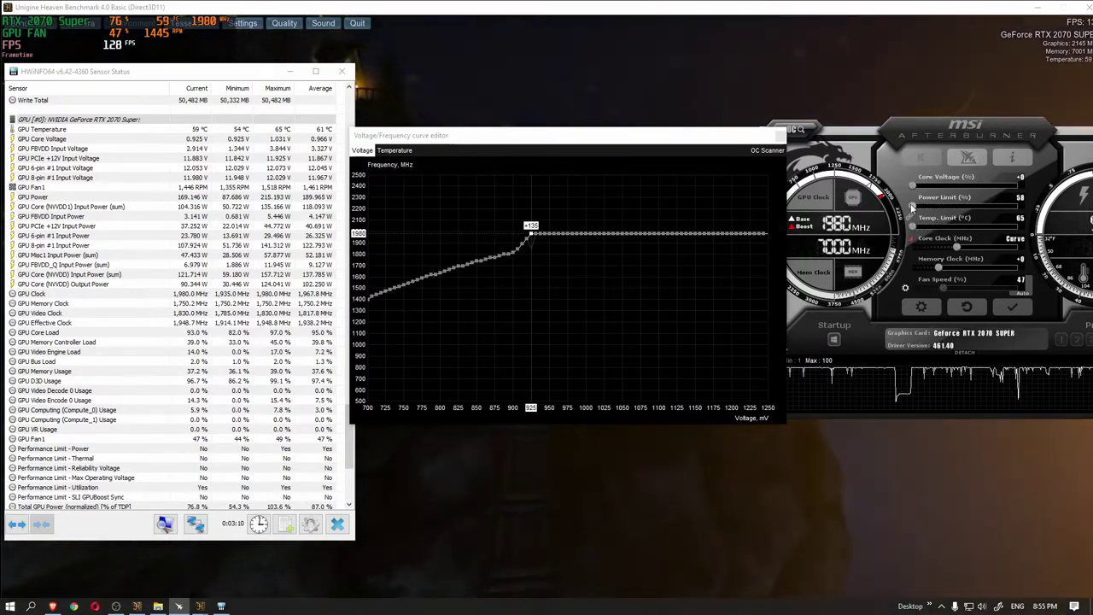
click(1010, 309)
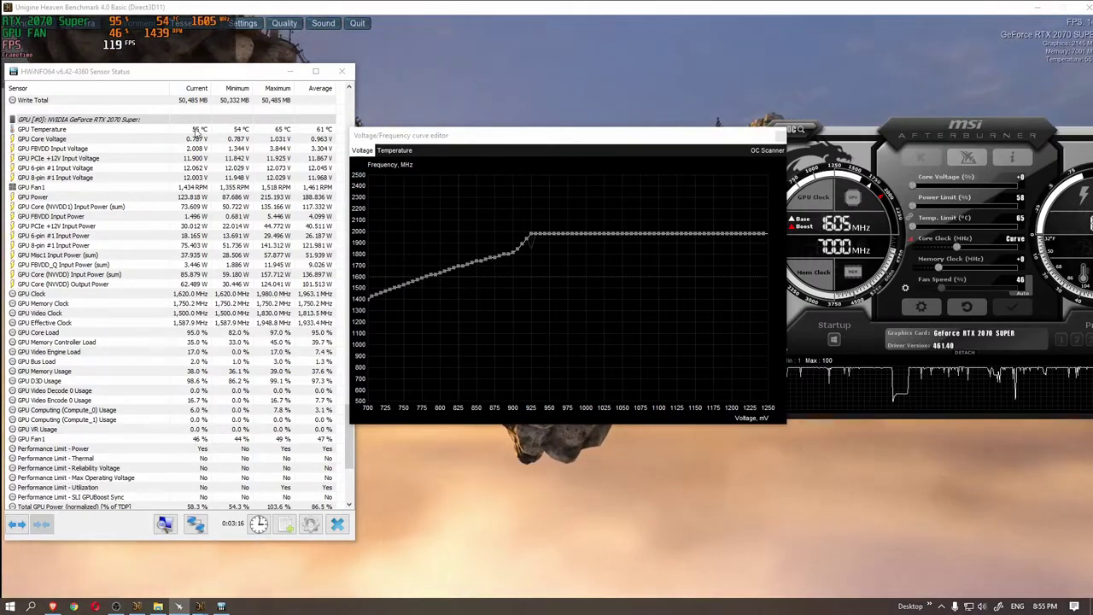
click(198, 131)
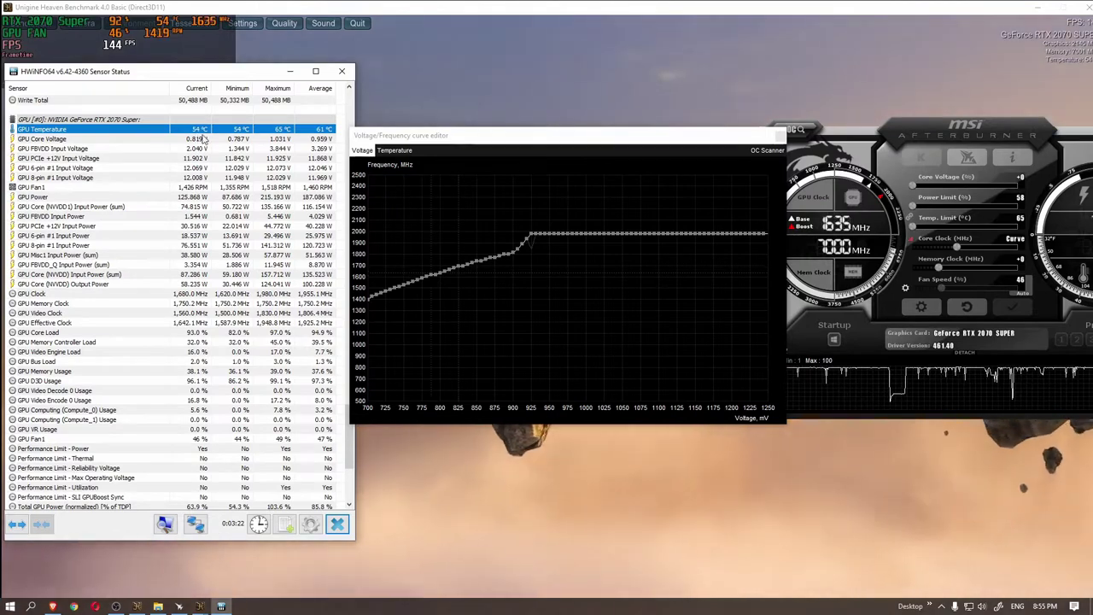
click(146, 295)
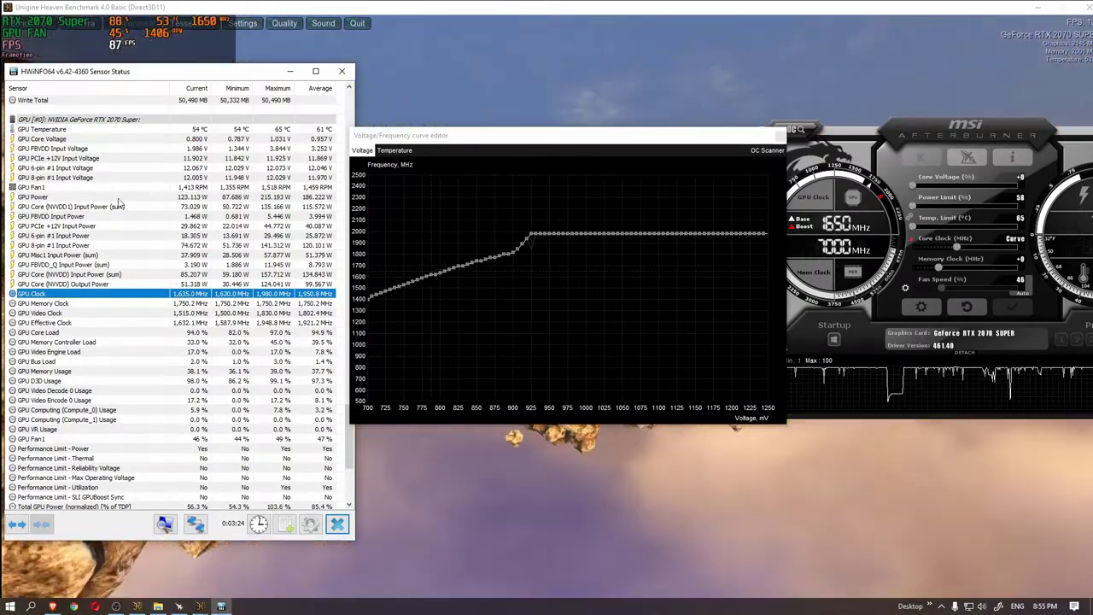
Check GPU power, voltage and temperature, then raise the limits to 111% power and 88 °C
click(193, 197)
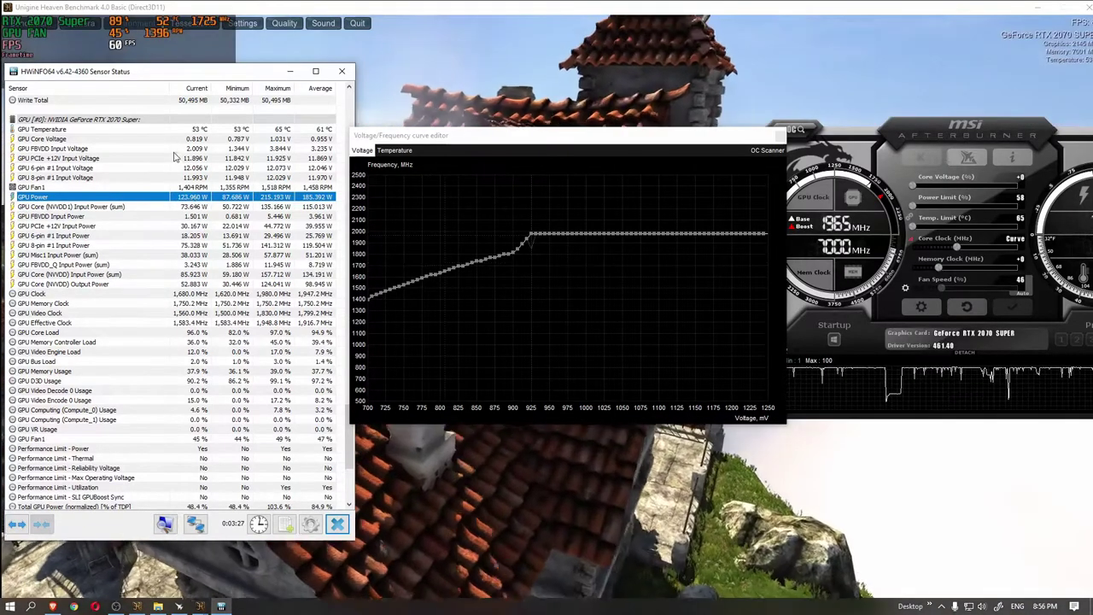
click(157, 139)
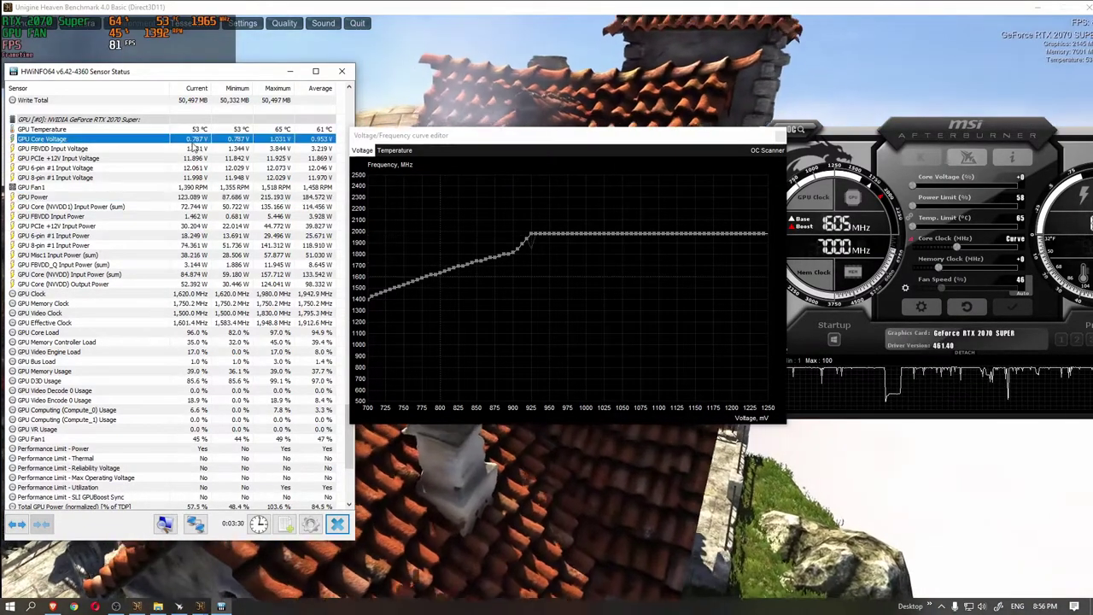
click(201, 129)
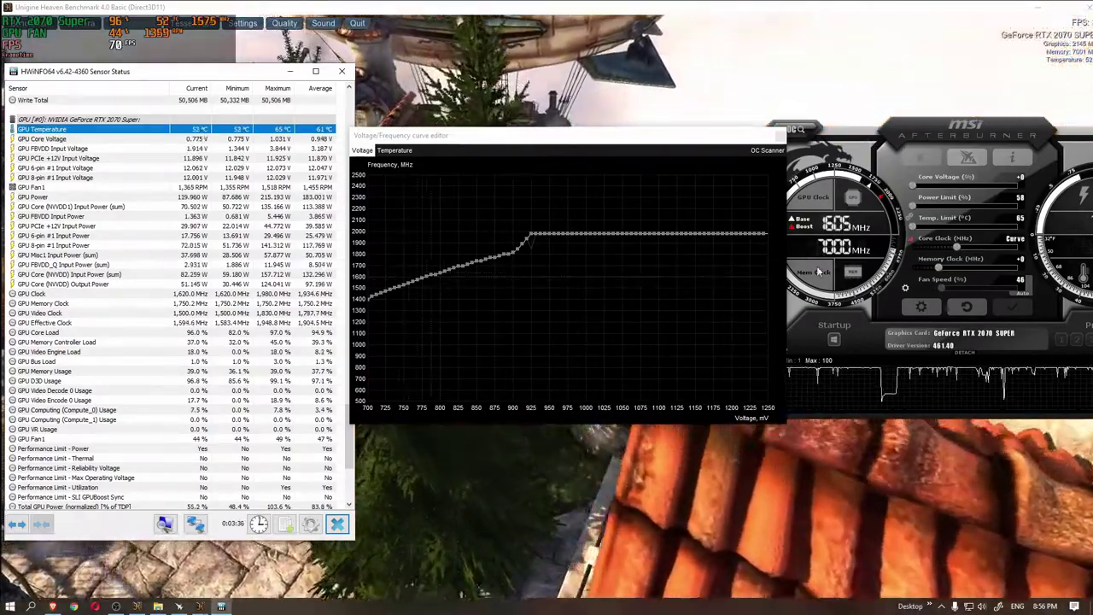
drag(928, 213, 1017, 207)
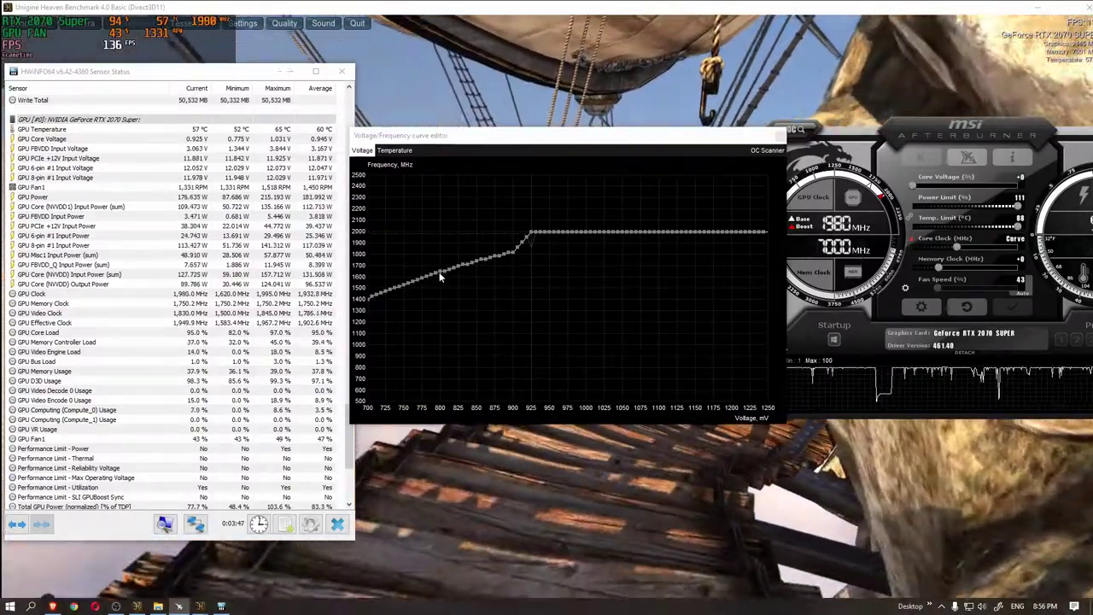
Lock the V/F curve at the 800 mV point, apply it, and confirm 0.800 V in HWiNFO
click(439, 262)
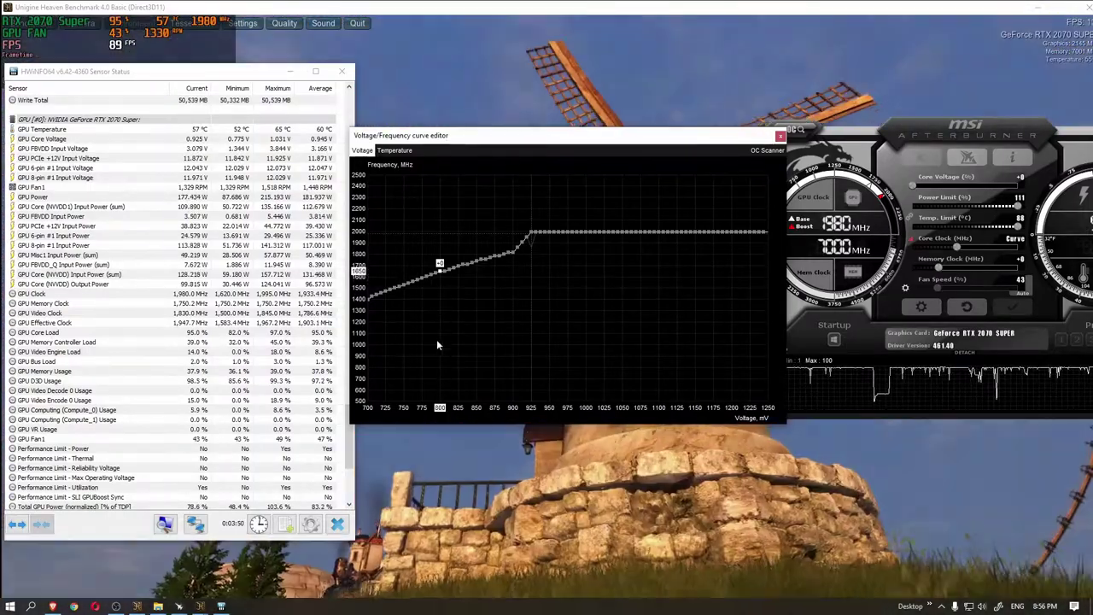
key(ctrl+l)
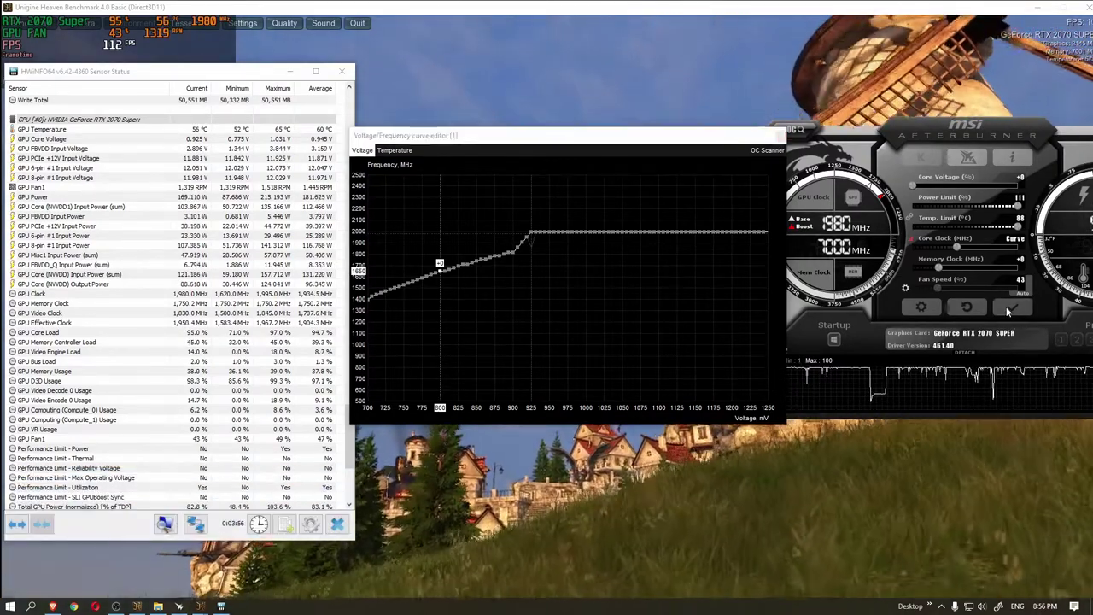
click(1007, 309)
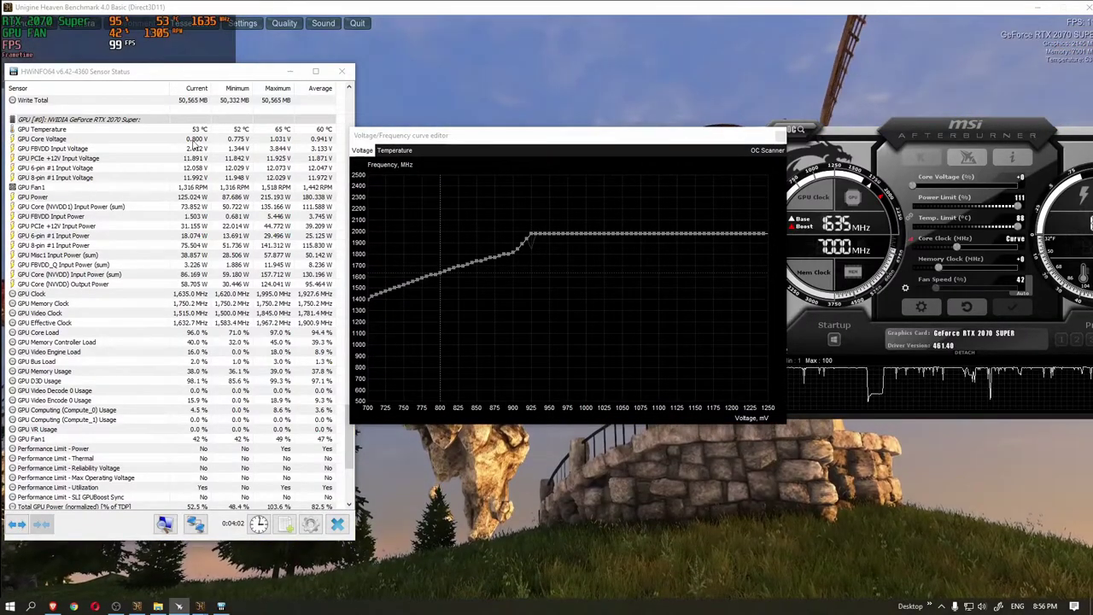
click(201, 139)
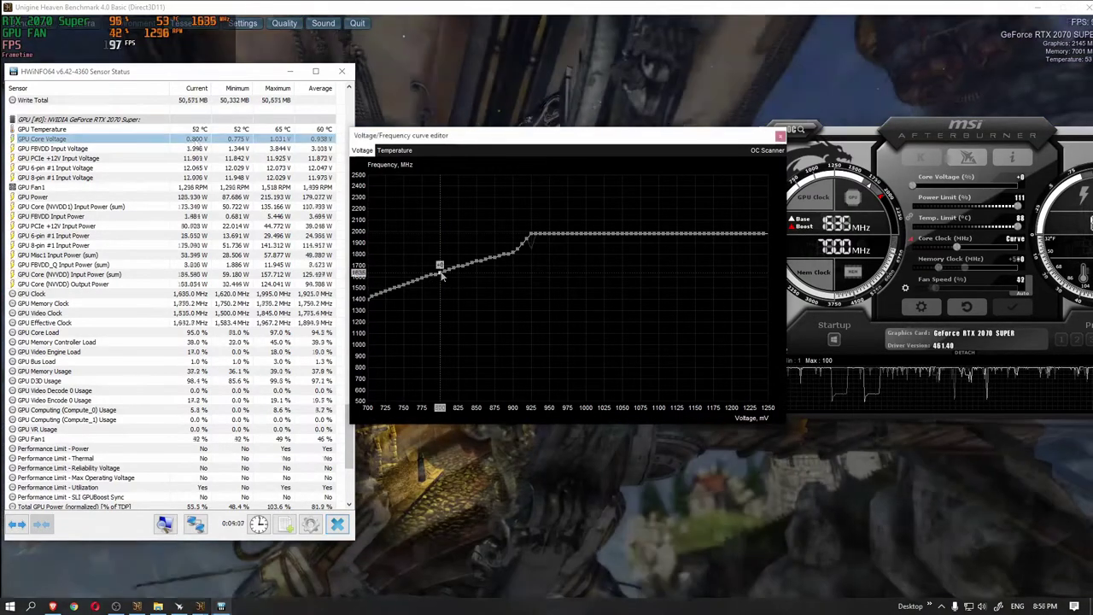
Review GPU temperature, core voltage, power and clock readings in HWiNFO
click(195, 130)
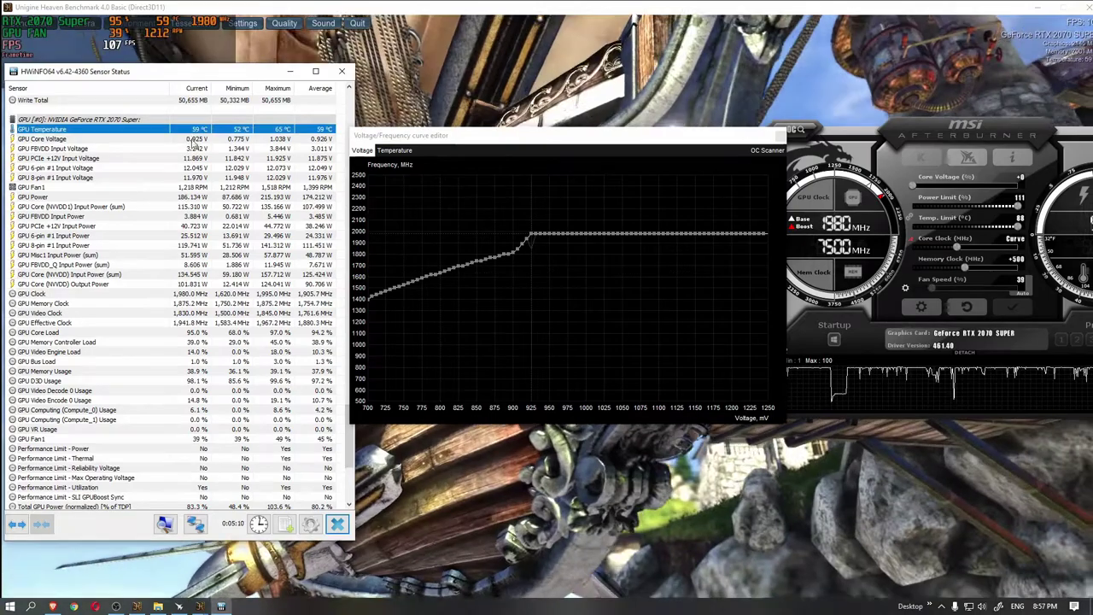
click(195, 138)
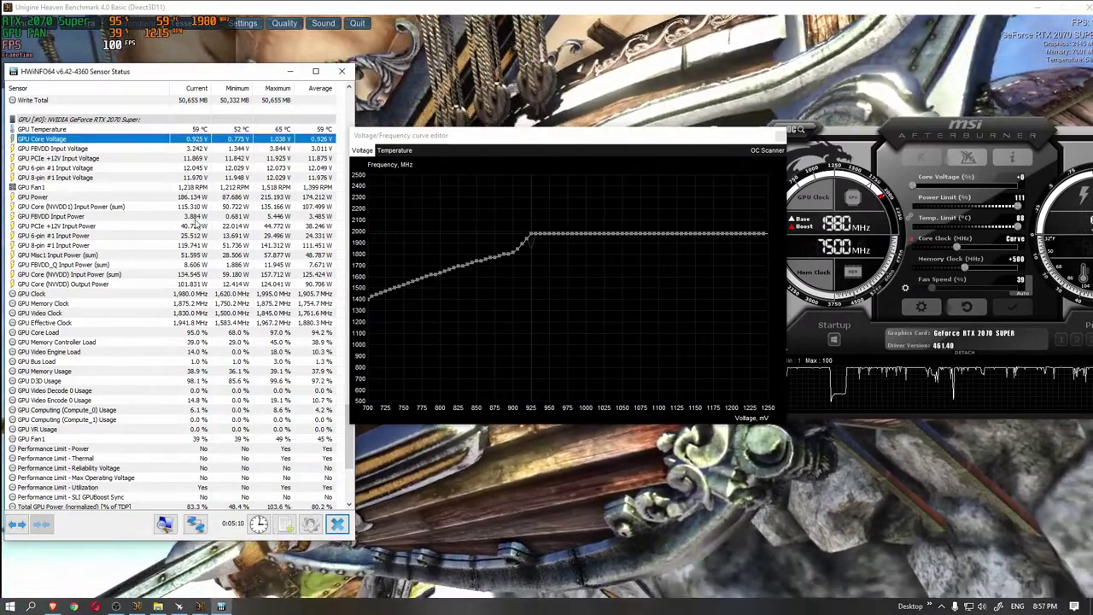
click(181, 197)
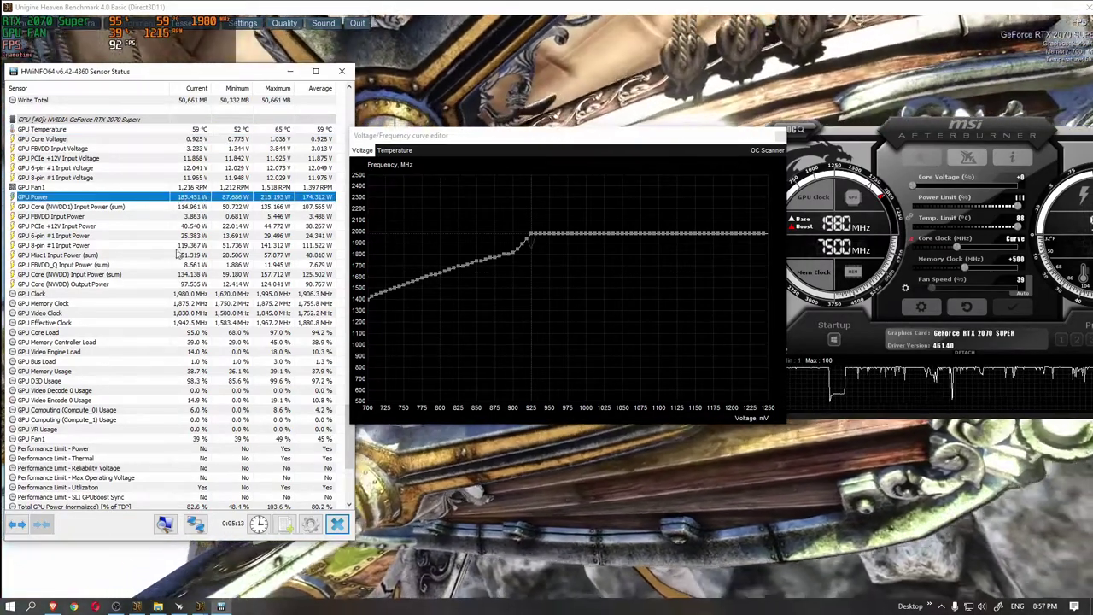
click(182, 293)
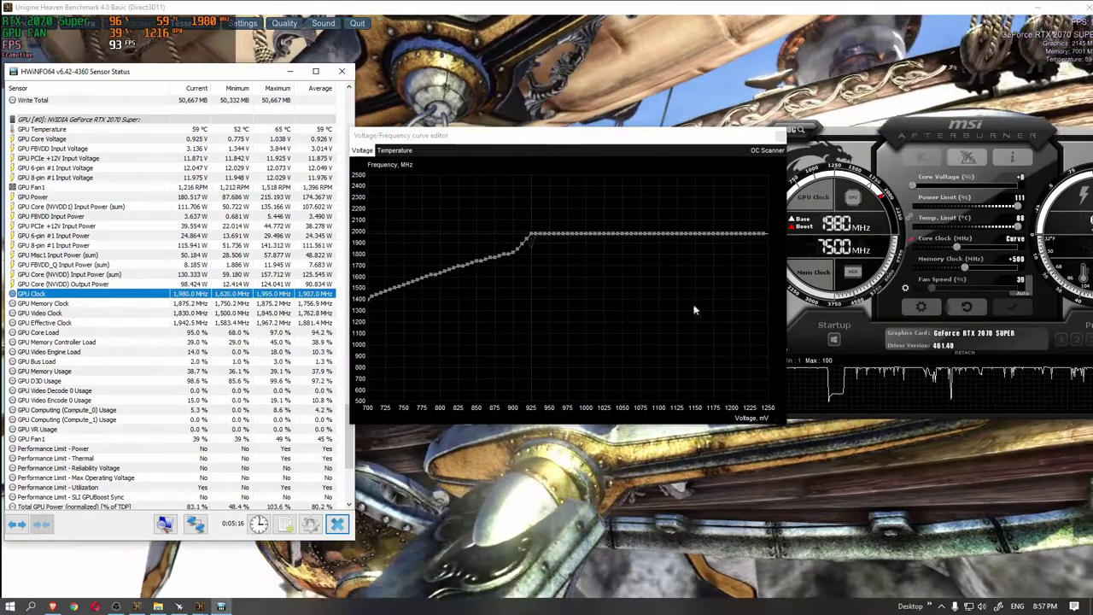
Return to Afterburner for the +1100 MHz memory offset, then recheck temperature, voltage and clock
click(1017, 286)
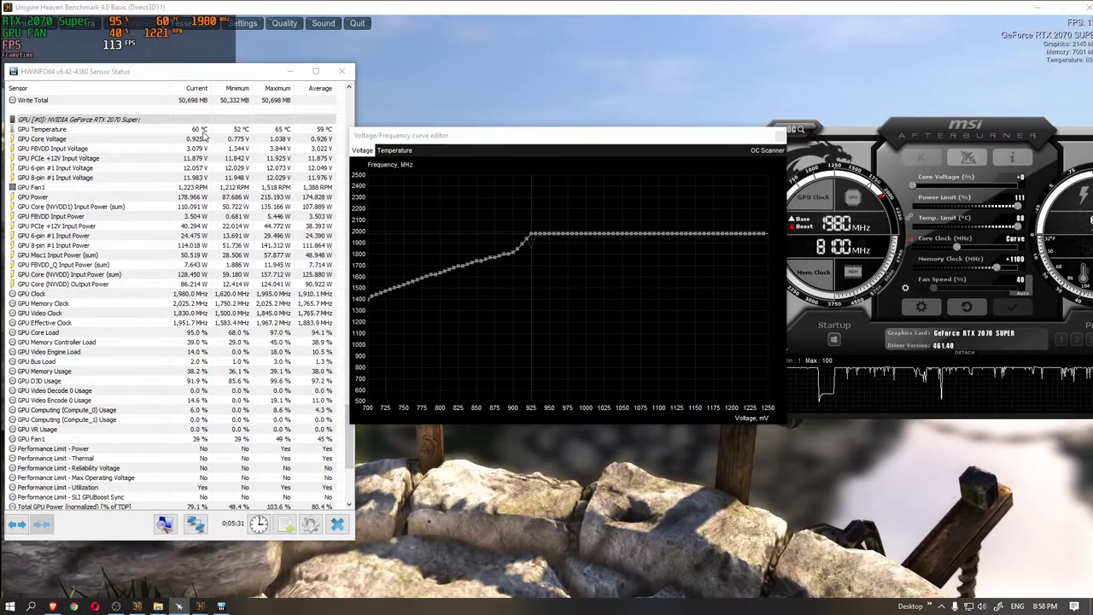
click(193, 131)
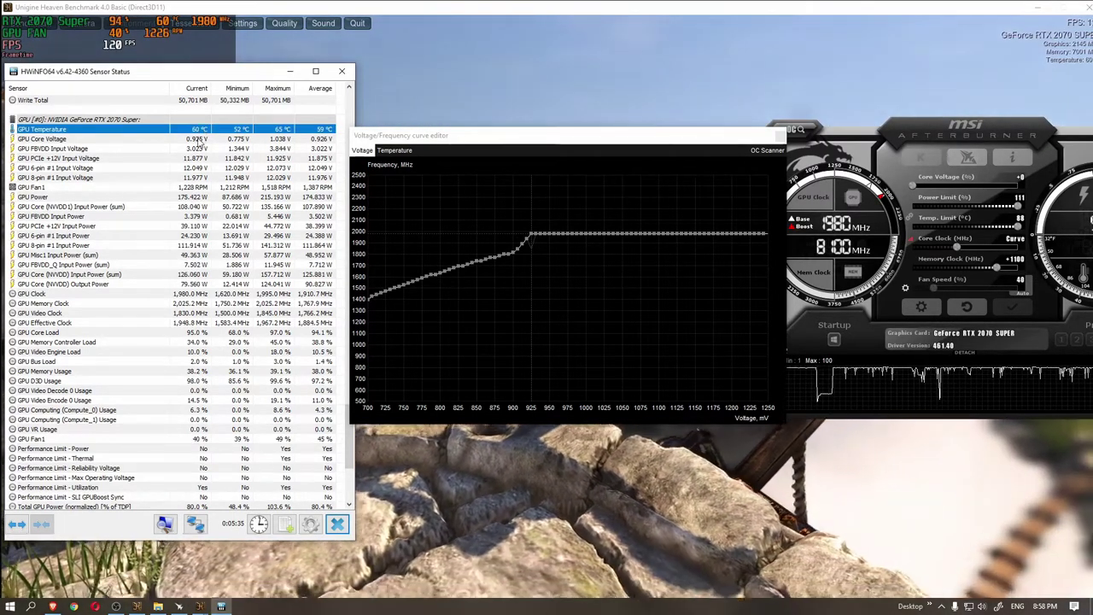
click(195, 139)
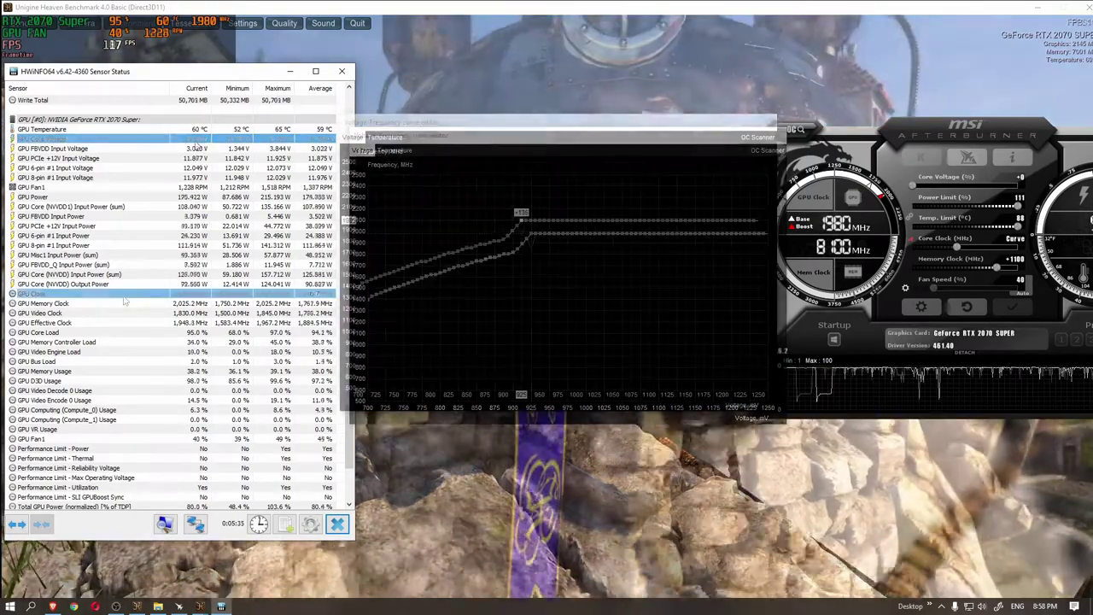
click(197, 293)
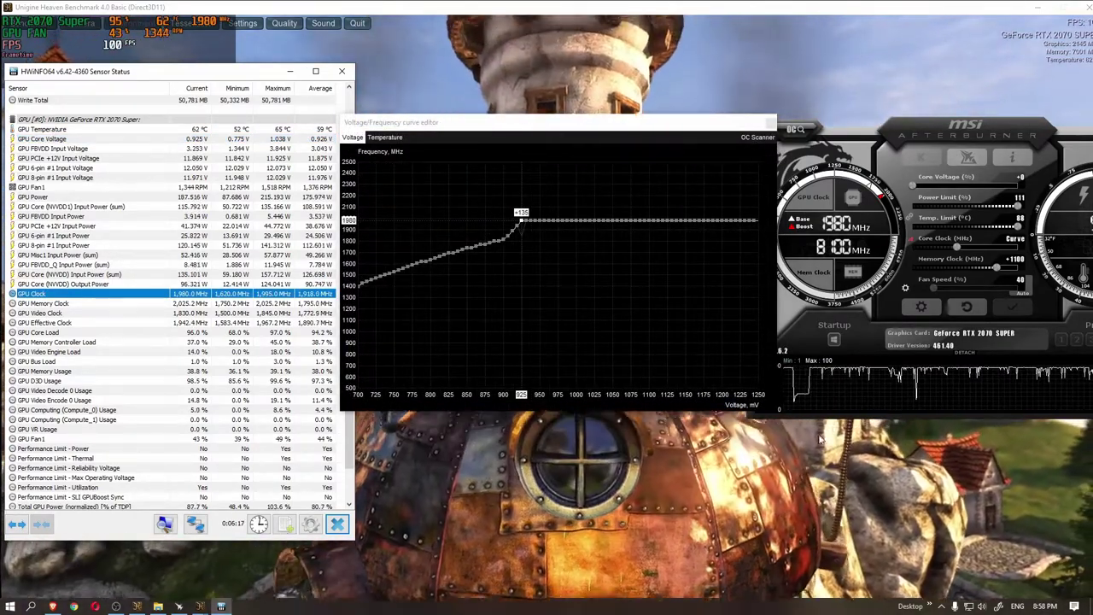
Run the fan at 100% with settings applied, then switch it back to Auto
click(941, 290)
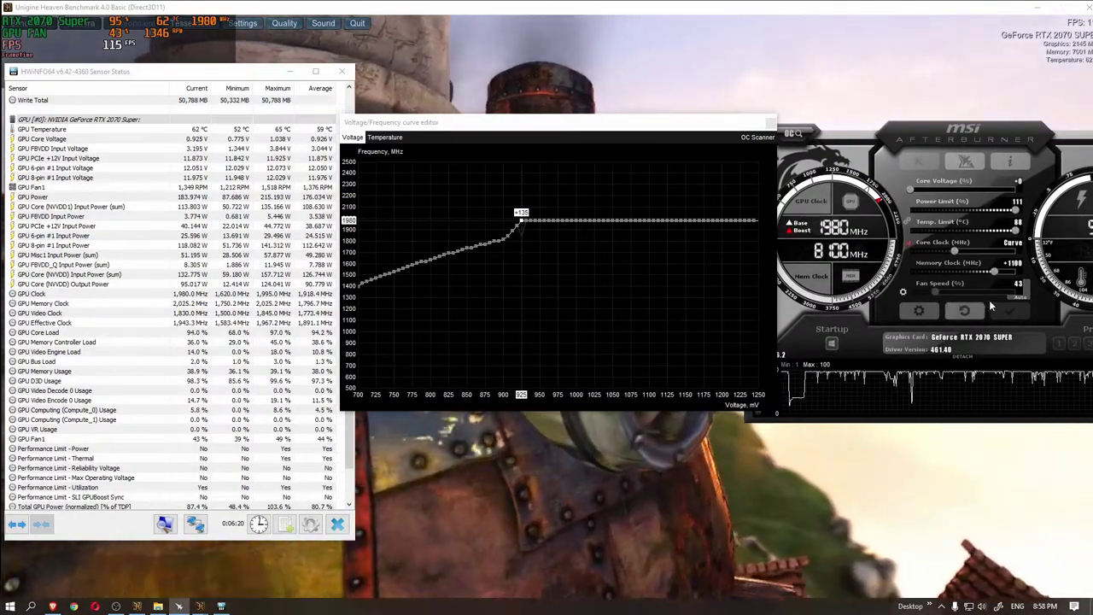
drag(935, 294, 951, 295)
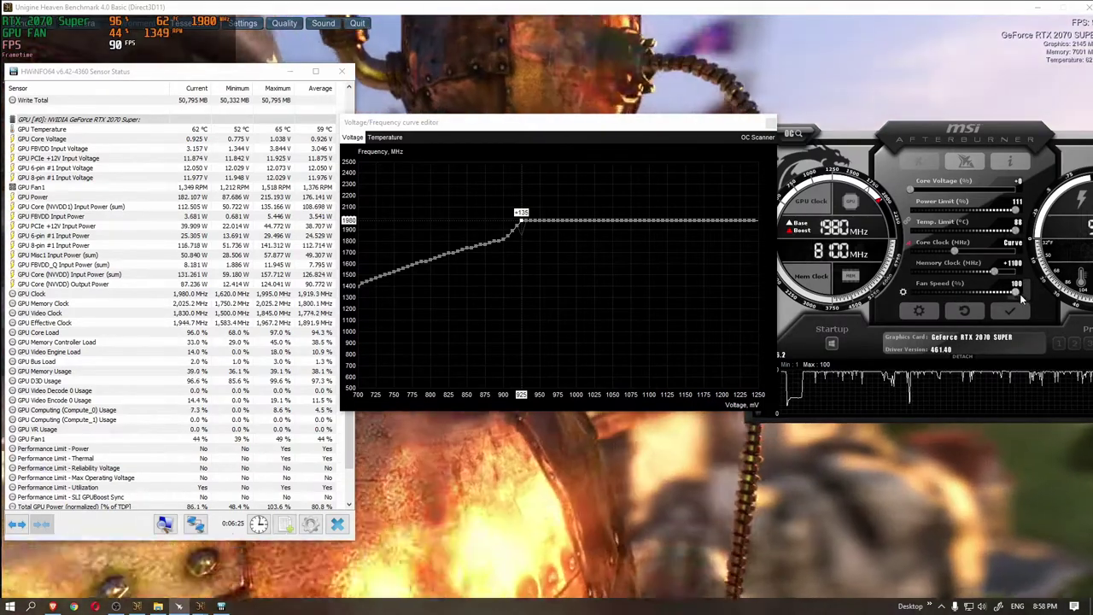
click(1015, 312)
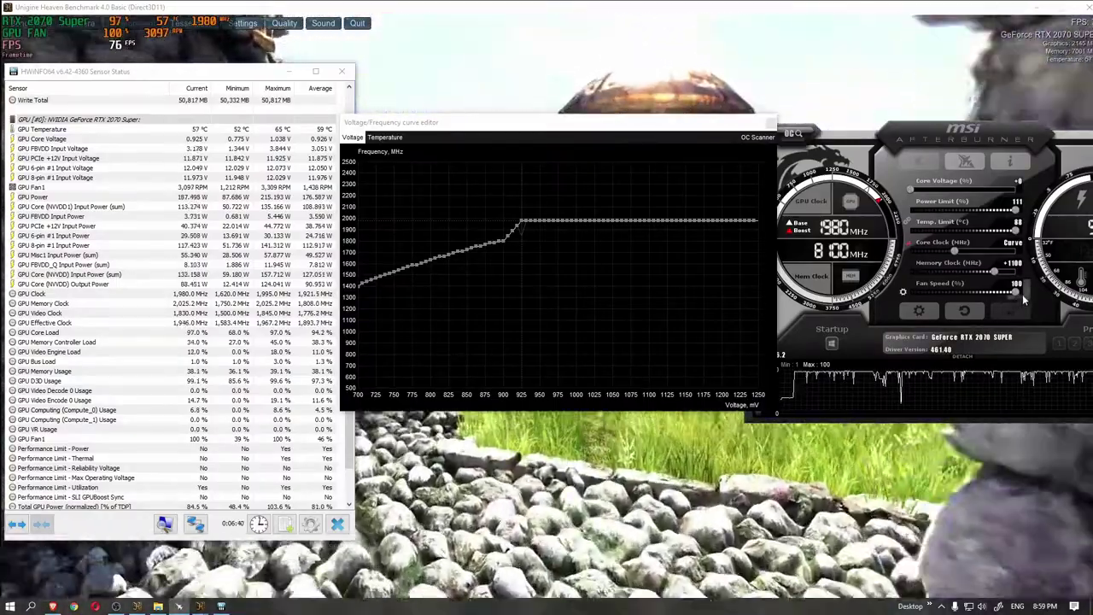
click(1024, 296)
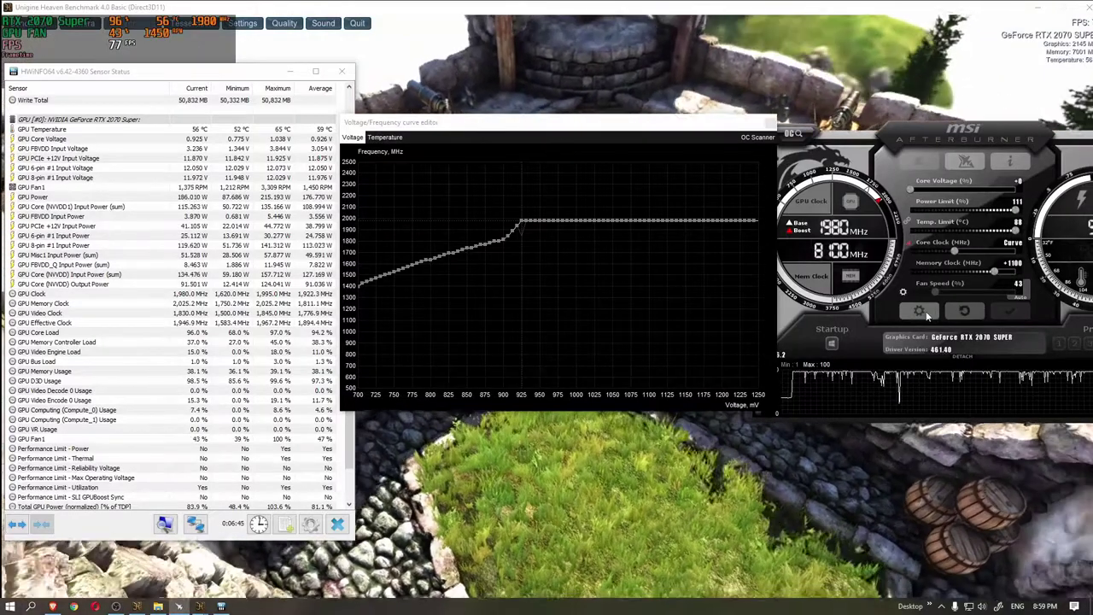
Enable a user-defined fan curve ramping 40% at 30 °C to 100% at 90 °C, and apply
click(922, 312)
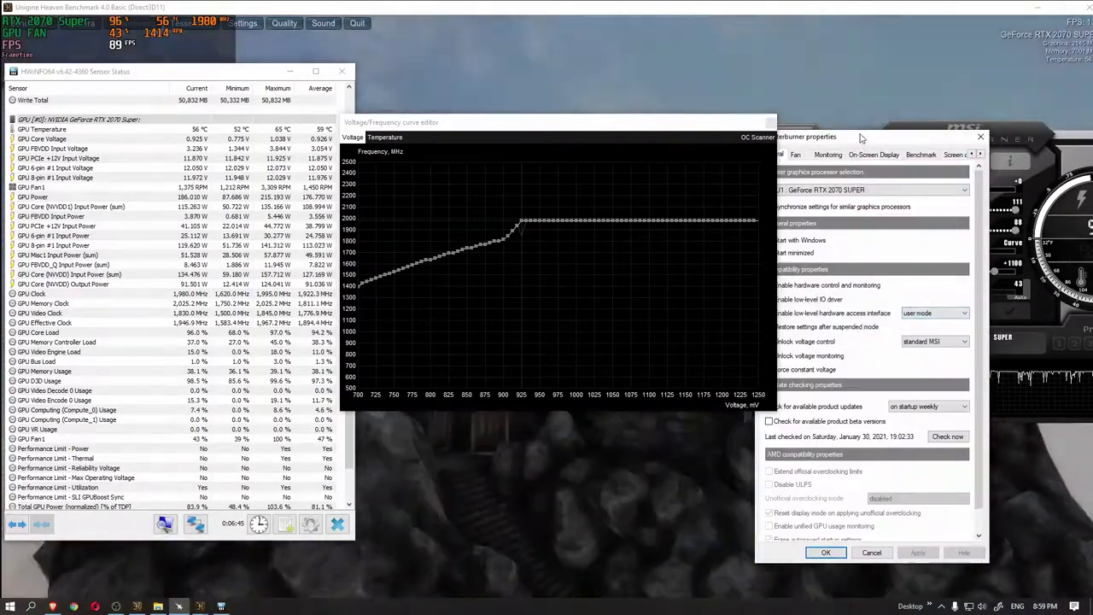
drag(860, 136, 915, 138)
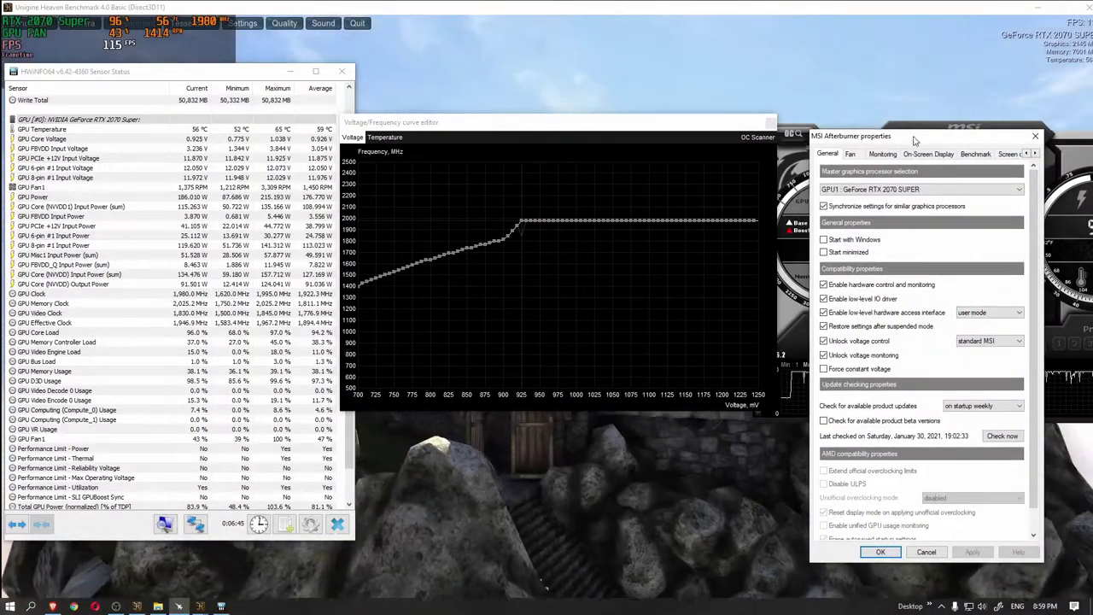
click(857, 156)
click(823, 187)
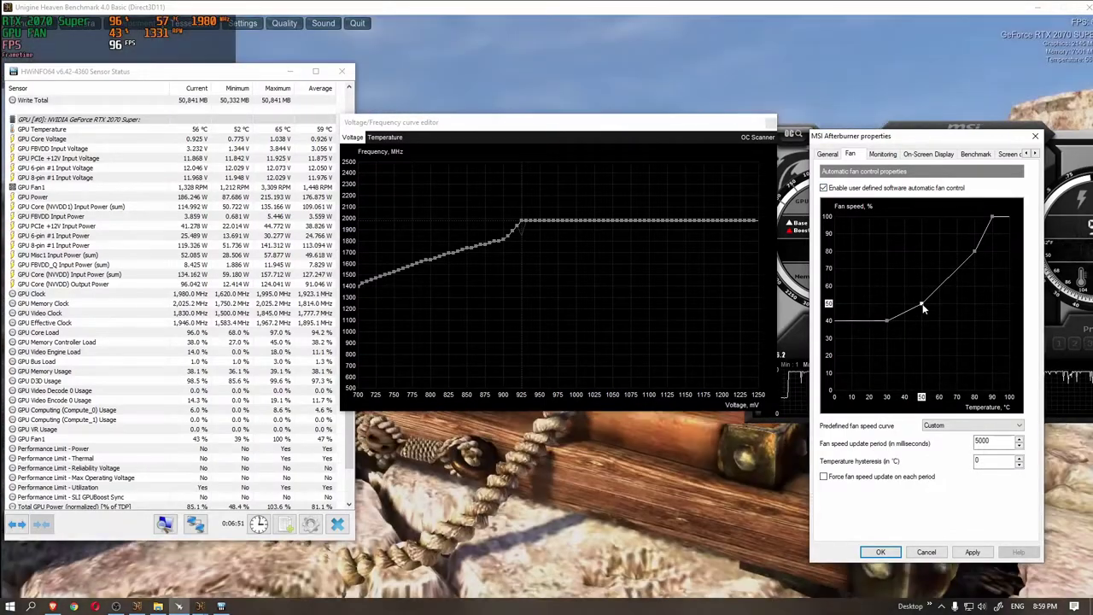
drag(922, 307, 935, 284)
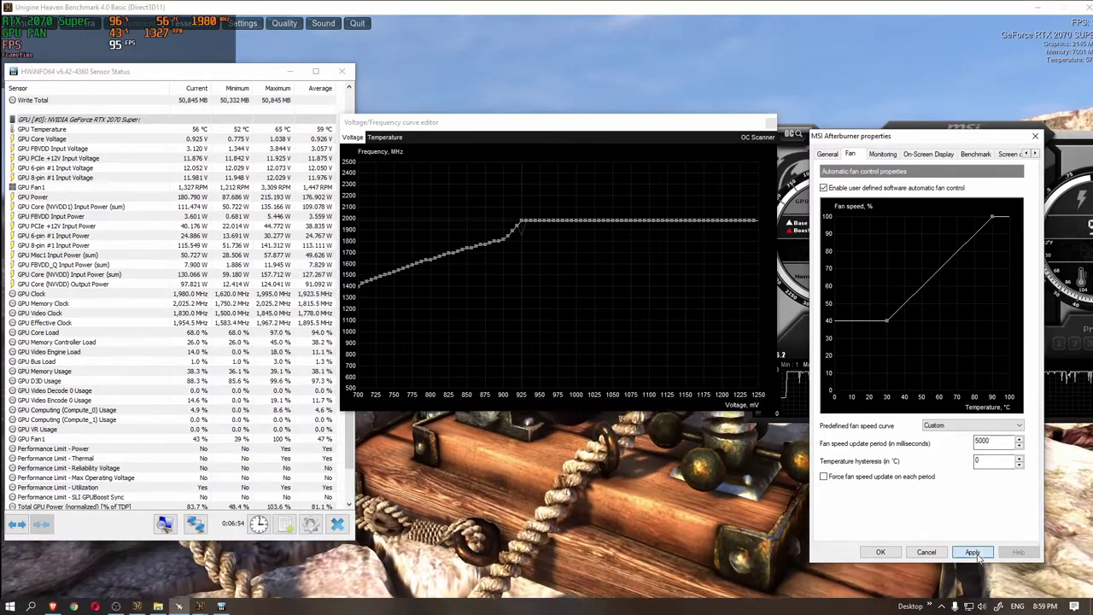
click(880, 552)
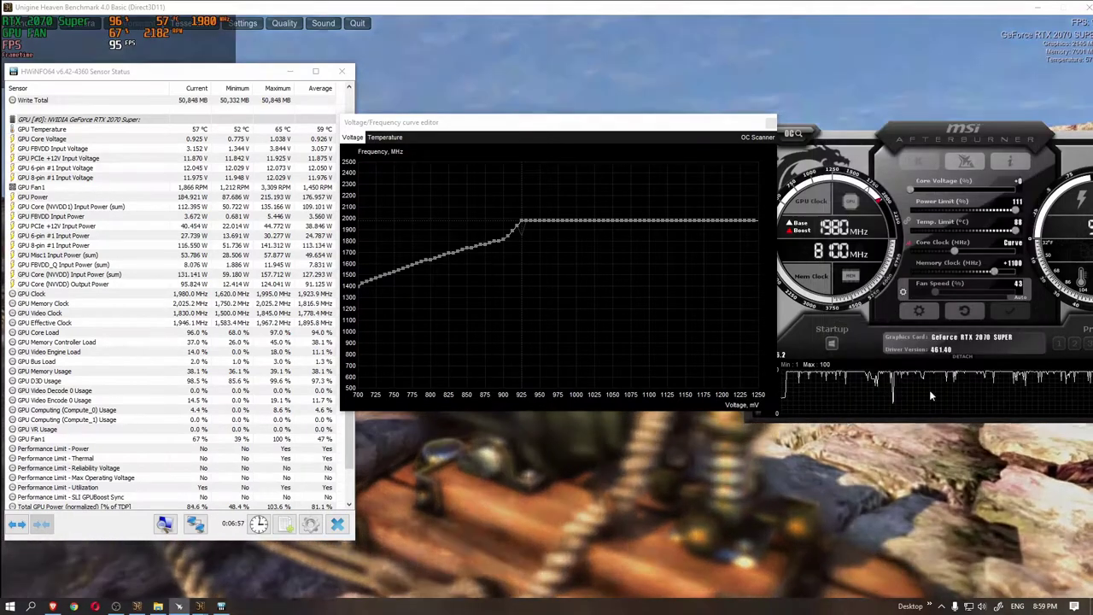